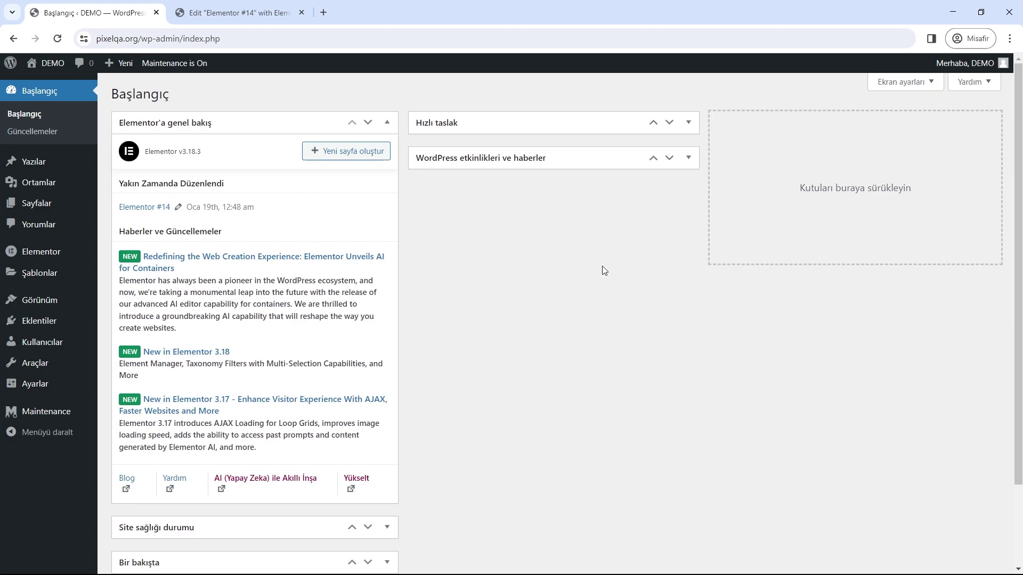
Open Elementor's Element Manager from the WordPress dashboard.
mouse_move(54, 249)
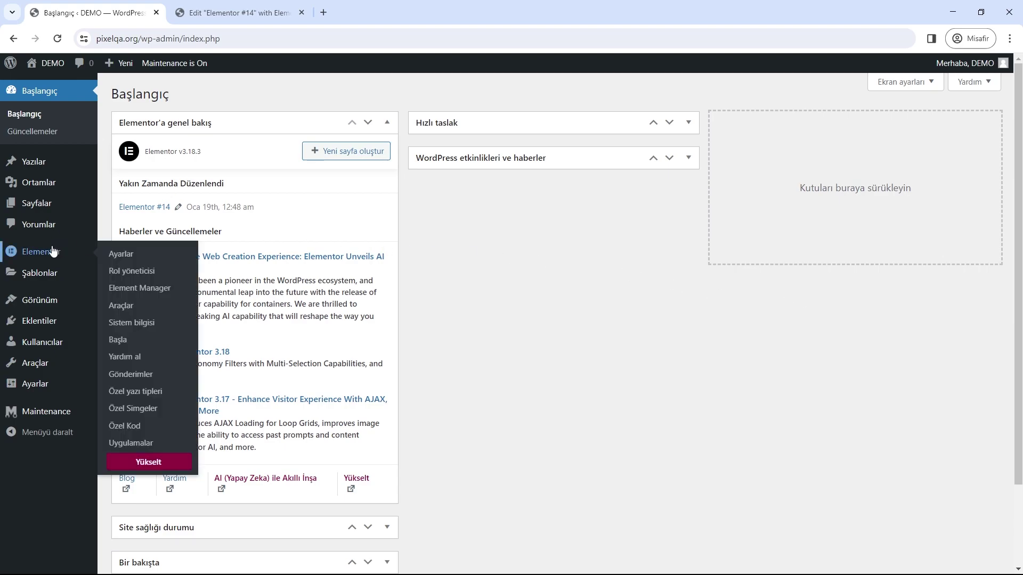
click(138, 289)
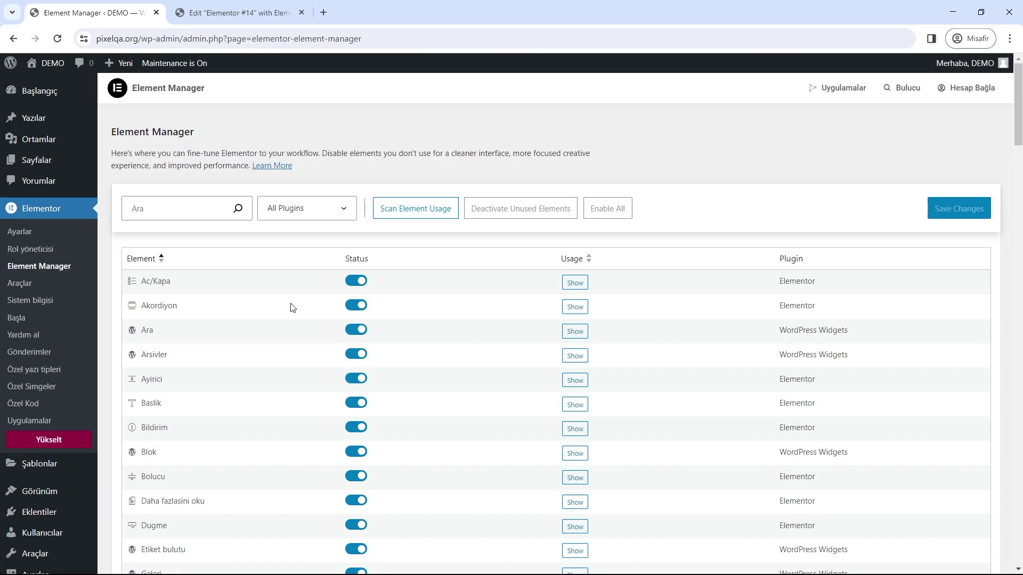
Add a heading (Başlık) widget to the empty canvas of the Elementor #14 page in the editor.
click(244, 16)
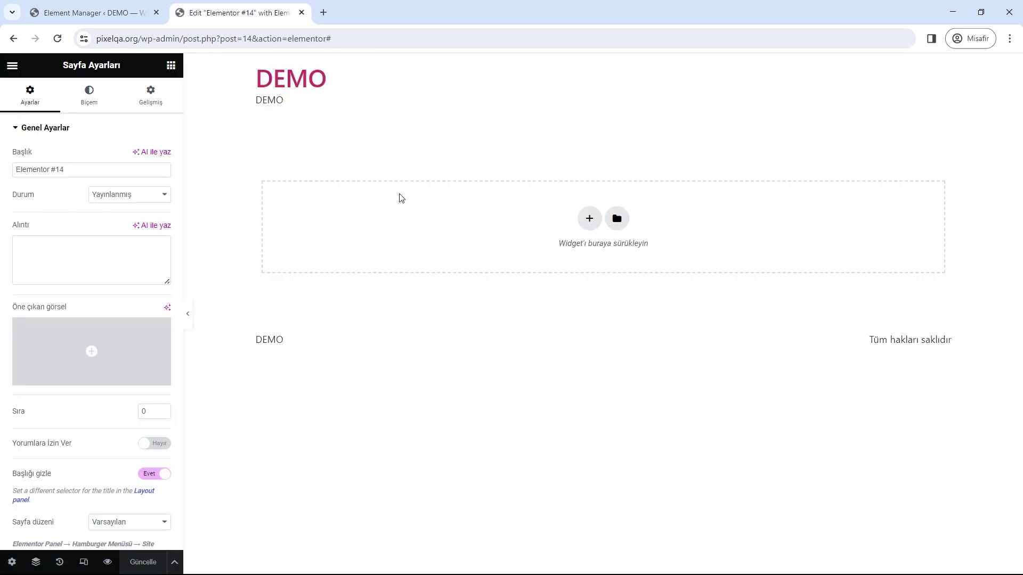
click(171, 65)
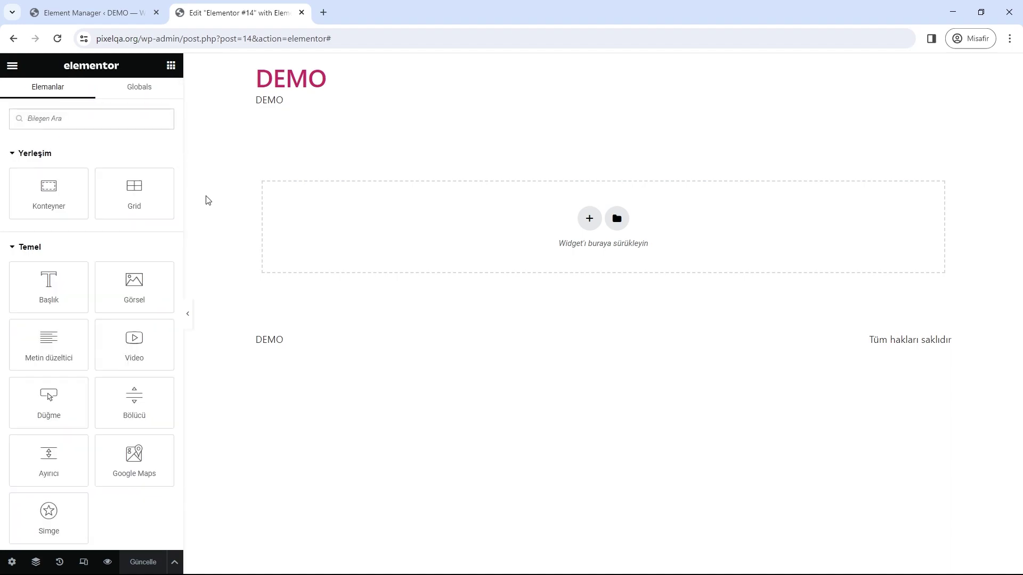
drag(64, 295, 500, 234)
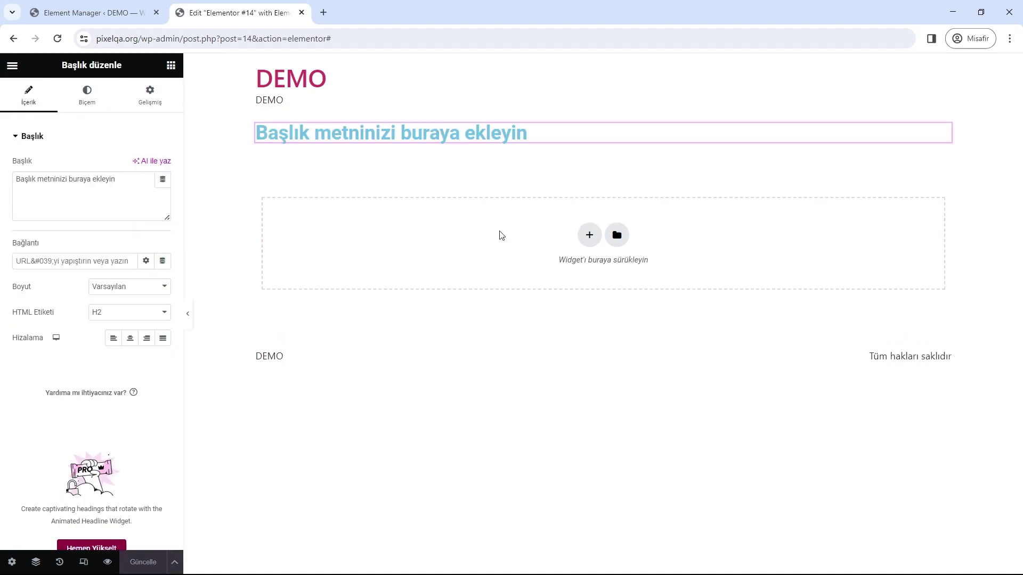
Add an image (Görsel) widget below the heading and fill it with the purple clouds picture from the media library.
click(170, 65)
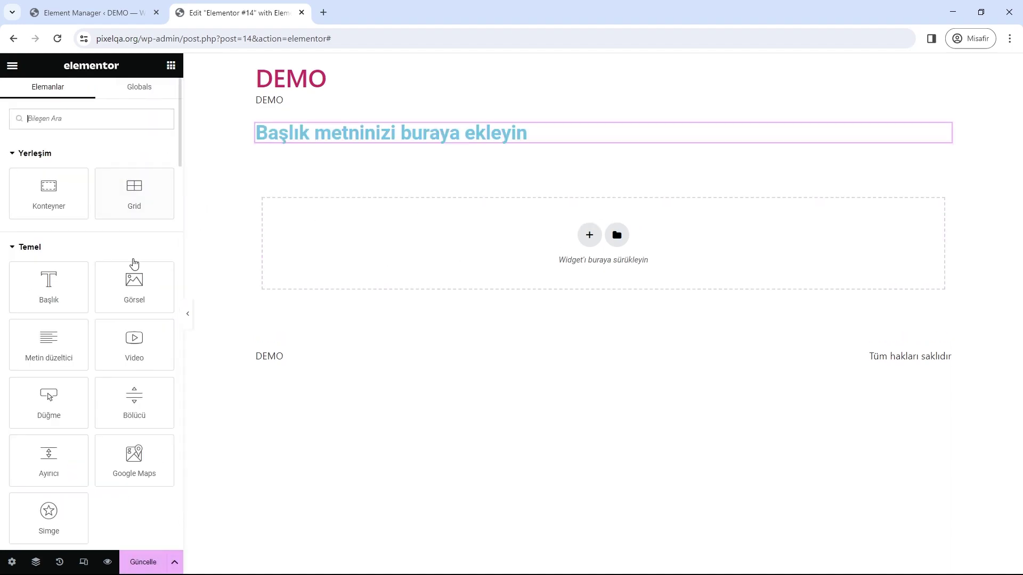
drag(160, 285, 449, 145)
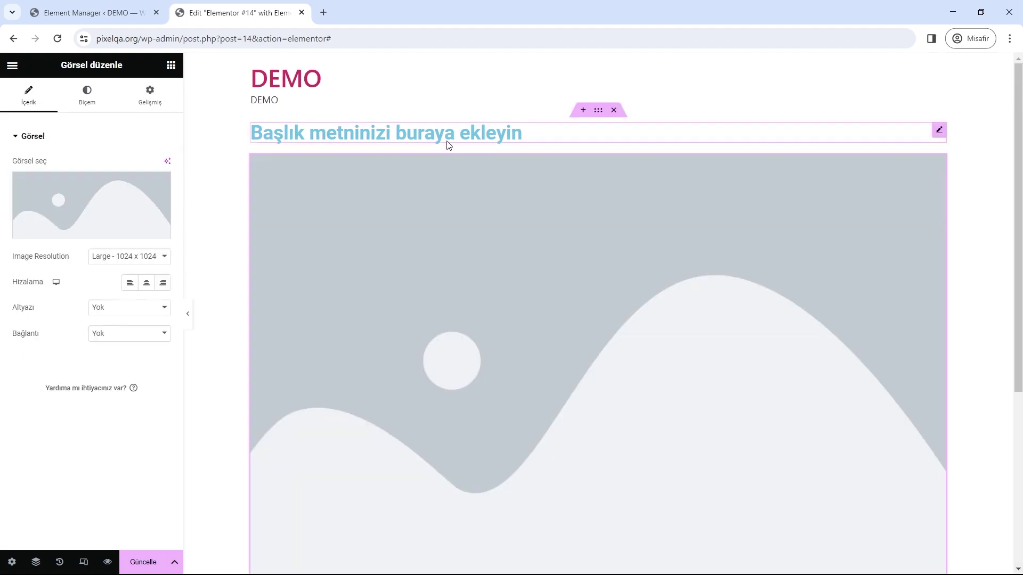
click(110, 195)
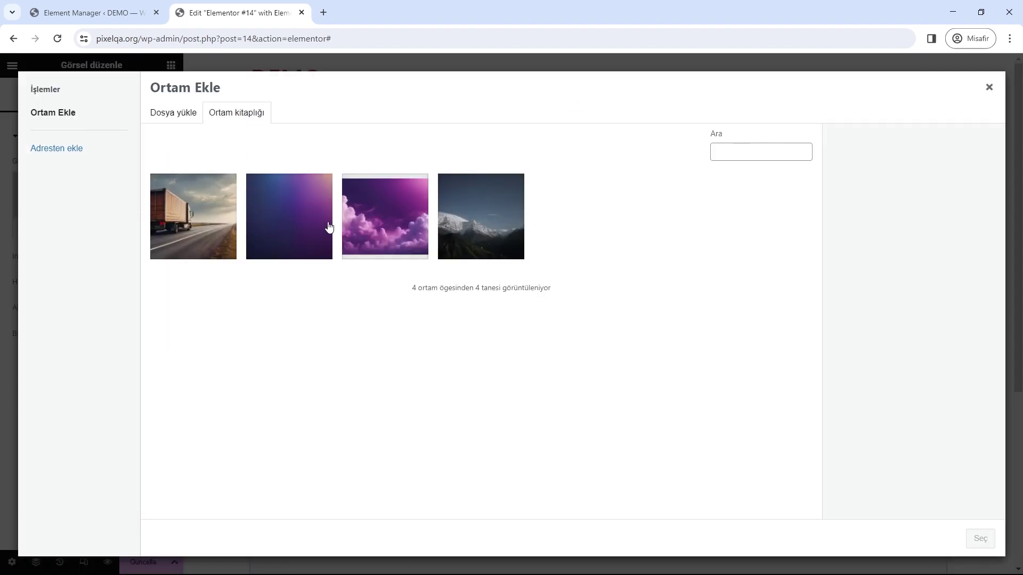
click(385, 236)
click(980, 538)
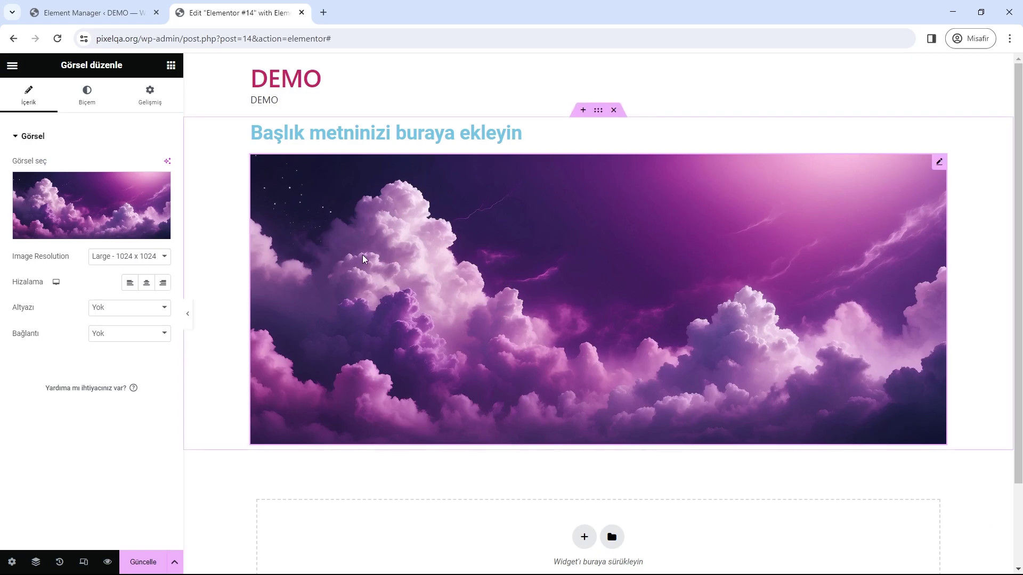
Add a button (Düğme) widget below the image and preview the updated page.
click(171, 65)
drag(50, 411, 377, 381)
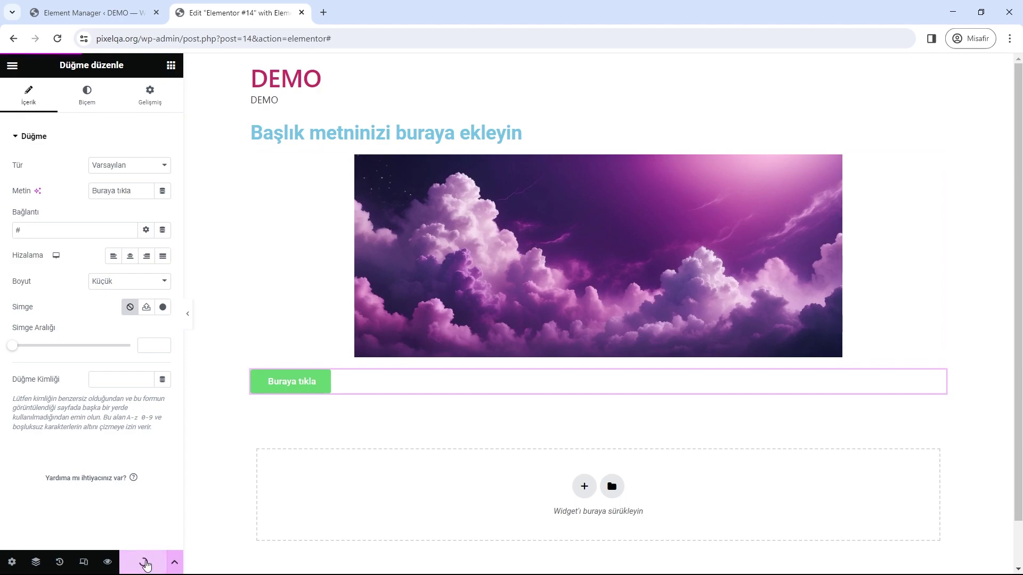
click(107, 562)
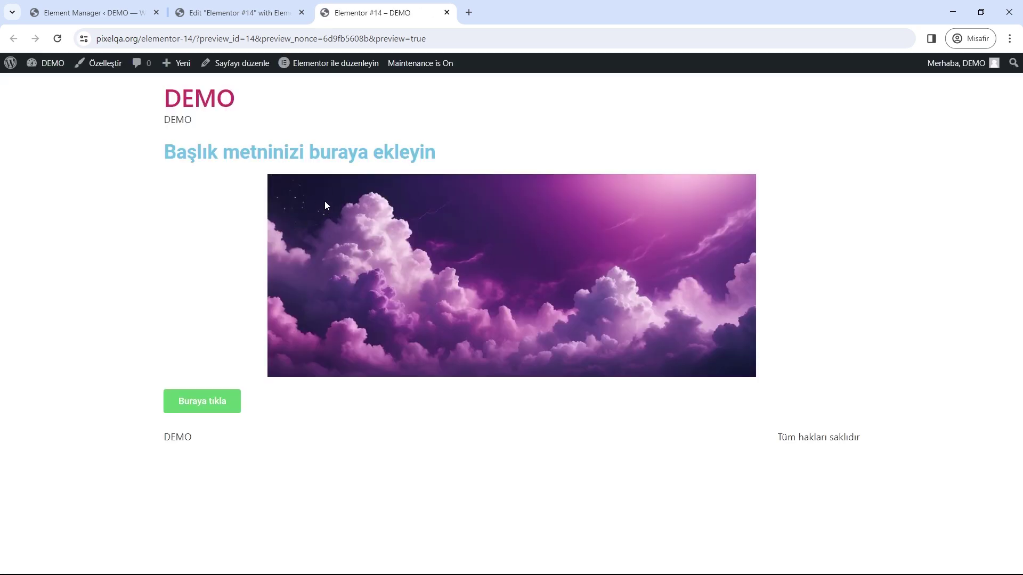
Scan element usage in the Element Manager and deactivate the unused elements.
click(81, 13)
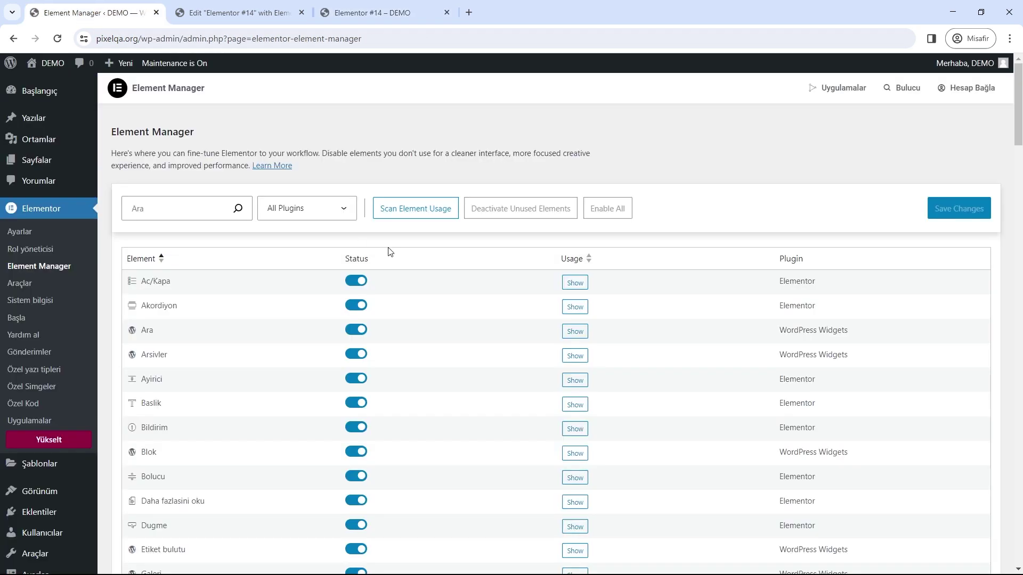
click(416, 214)
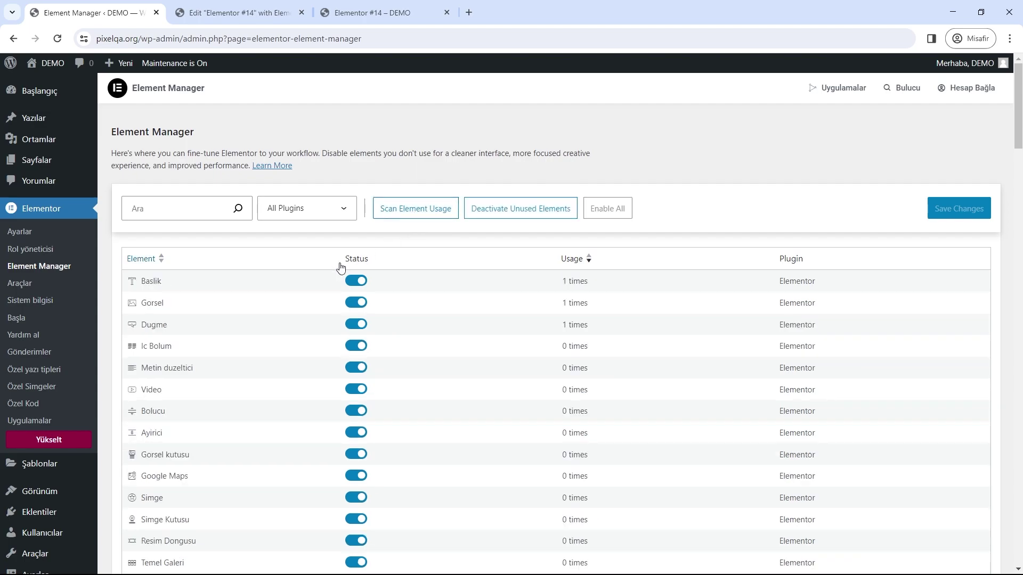
click(519, 216)
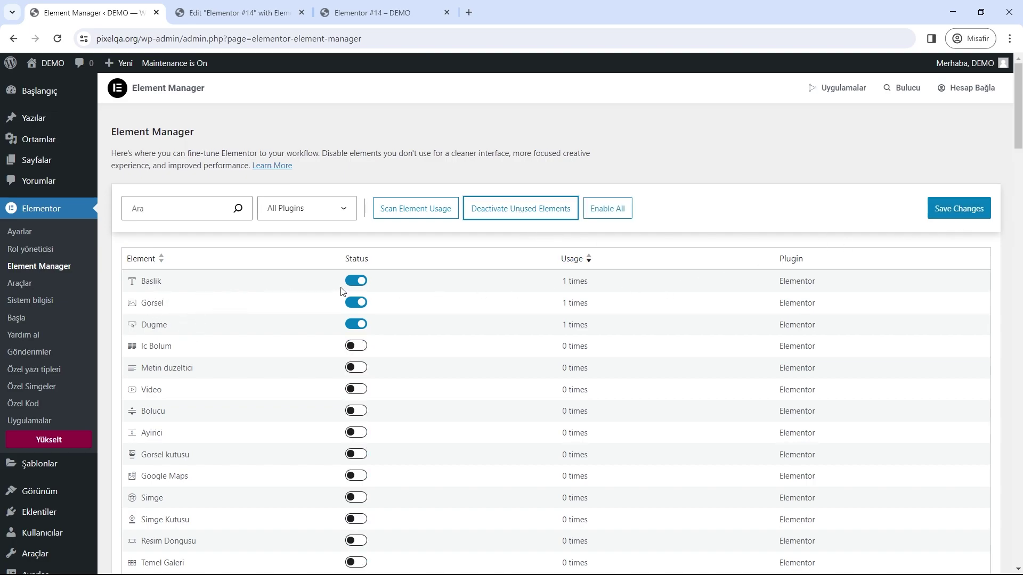
Check the page preview and save the deactivation of unused elements in the Element Manager.
click(381, 12)
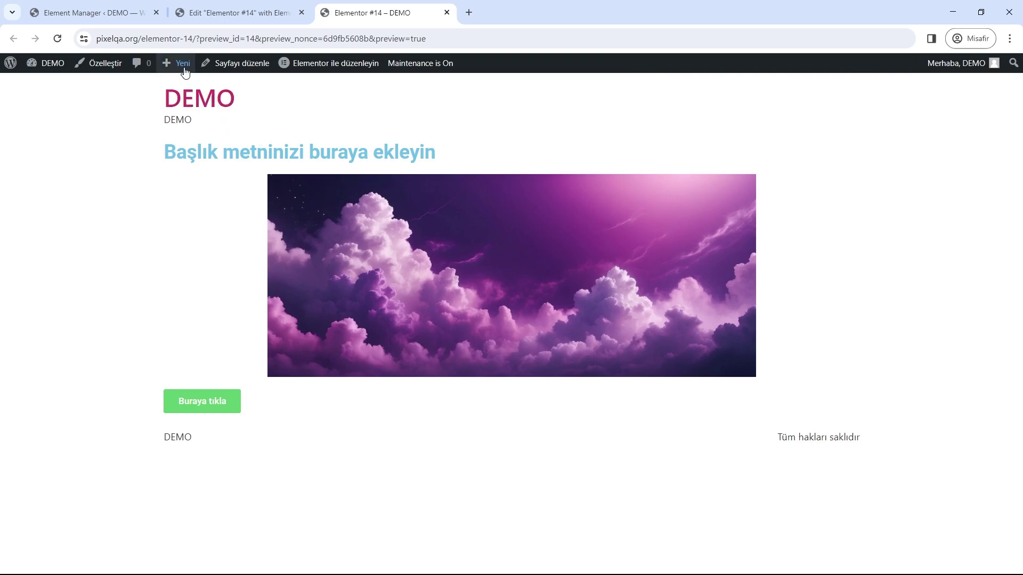
click(112, 13)
click(951, 209)
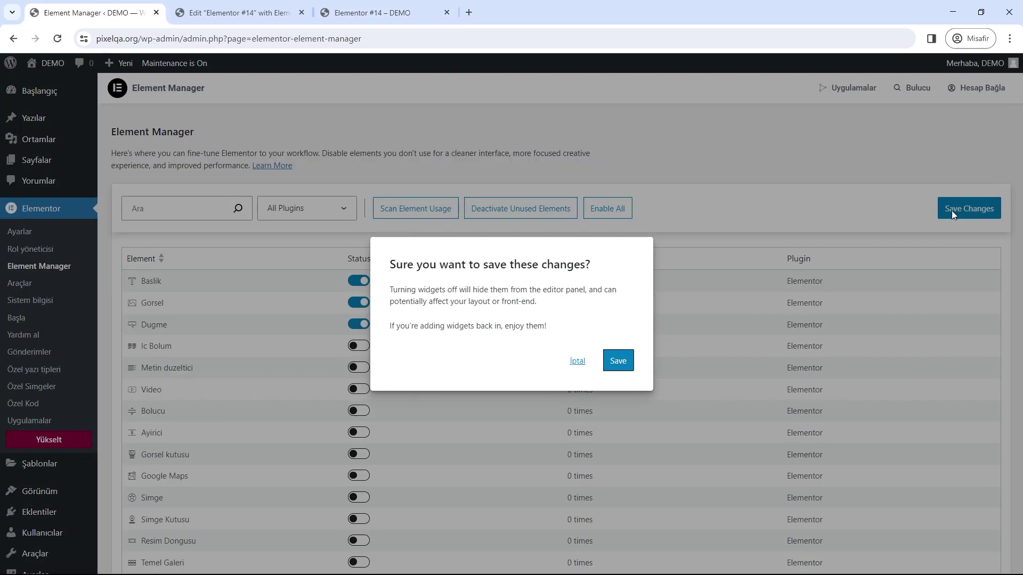
click(615, 361)
Reload the page preview and the Elementor editor, and examine which widgets the editor still offers.
click(326, 16)
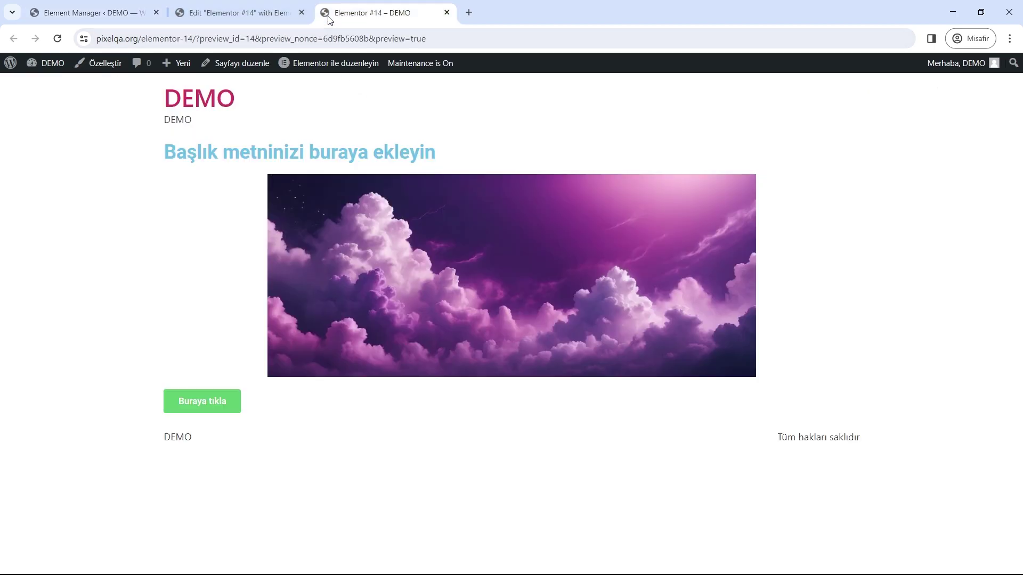
key(F5)
key(ctrl+shift+Tab)
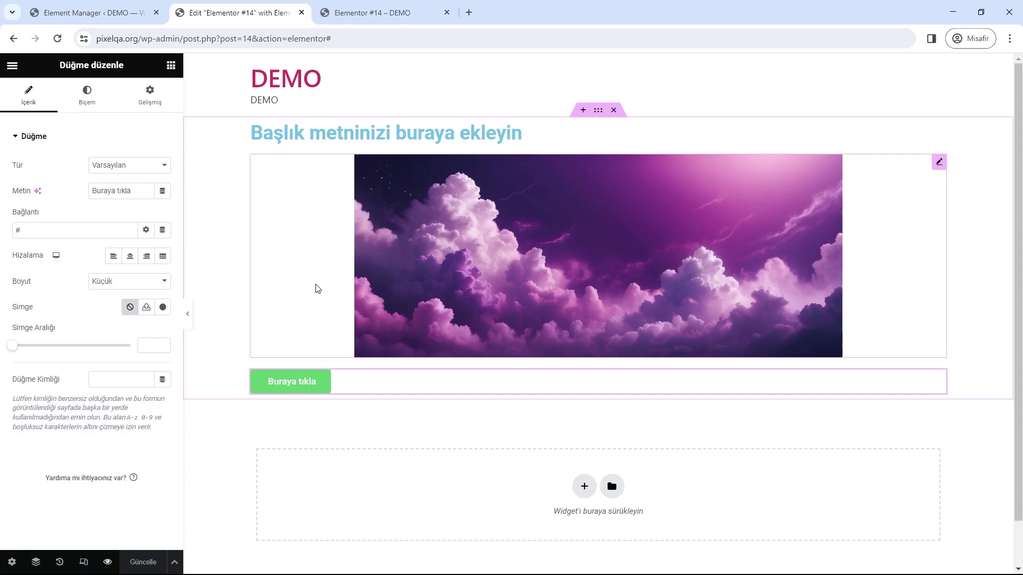
key(F5)
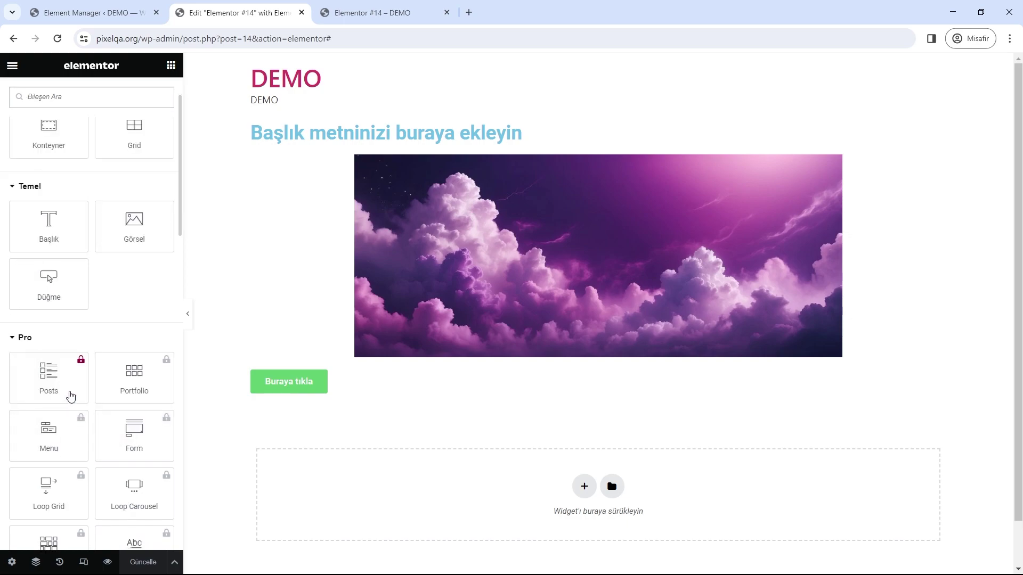
scroll(138, 185, down, 3)
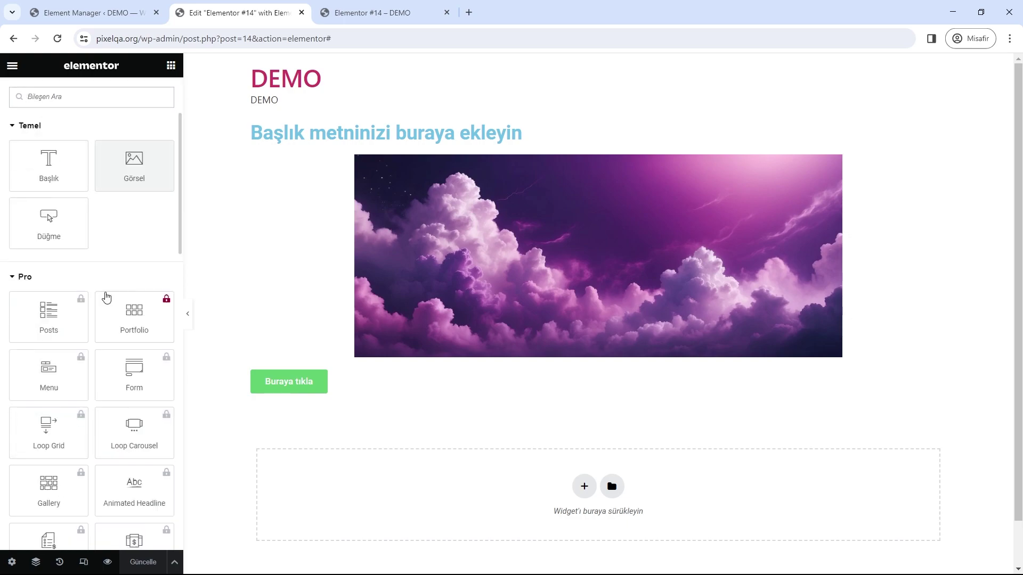
scroll(62, 176, up, 1)
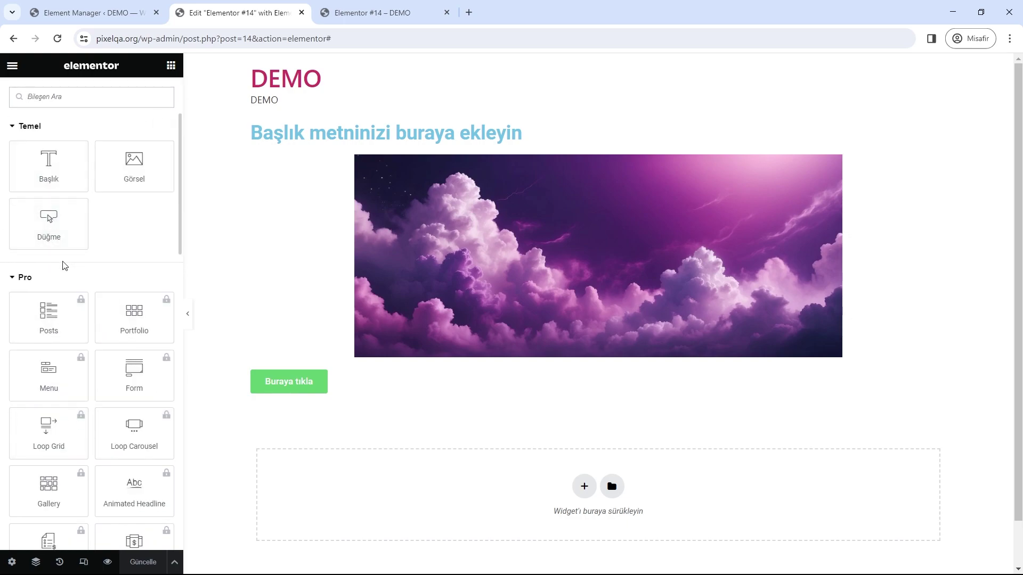
scroll(99, 335, up, 2)
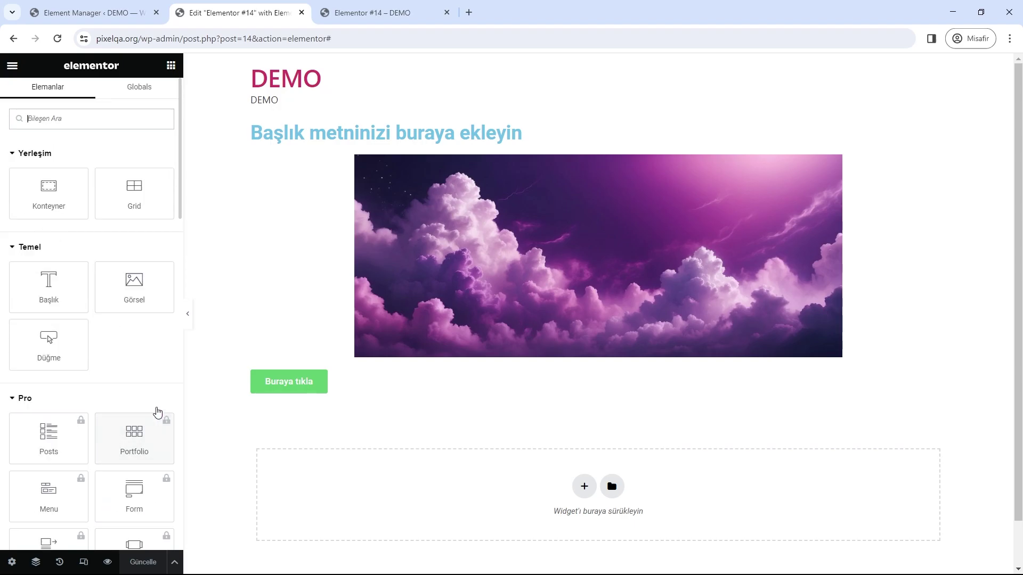
Disable the Dugme and Gorsel elements in the Element Manager, save the changes and reload the page preview.
click(91, 12)
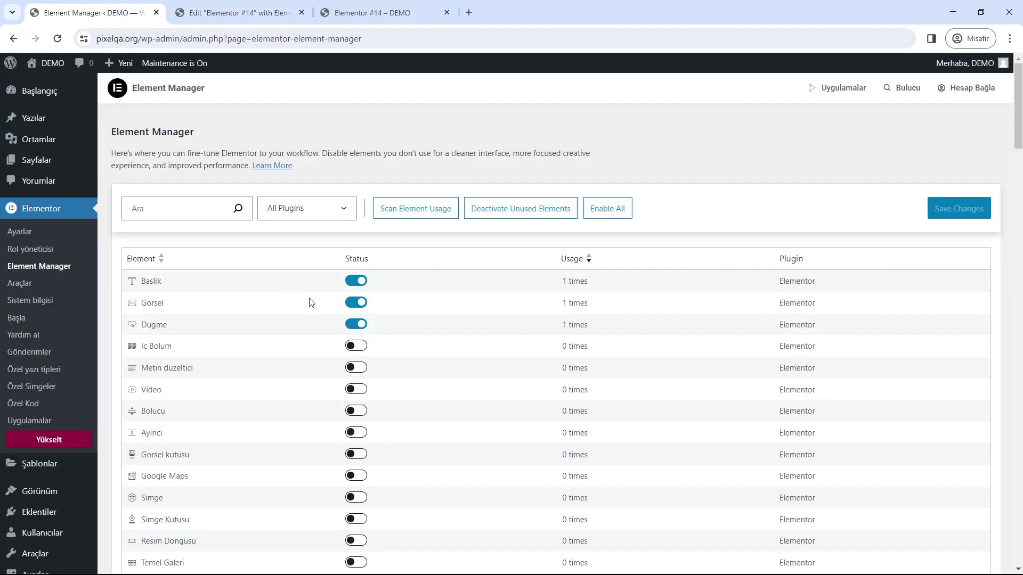
click(363, 328)
click(361, 304)
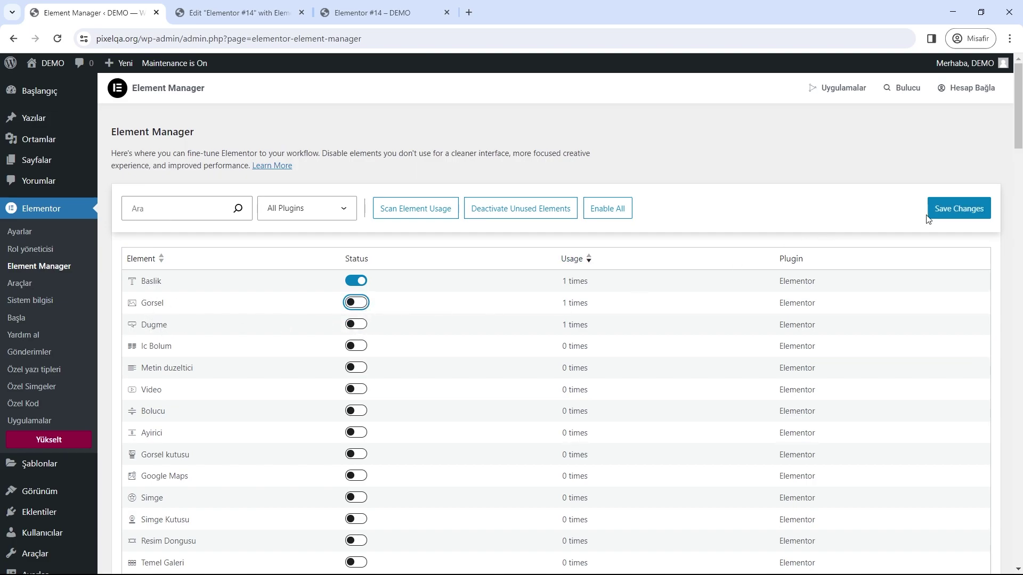
click(955, 210)
click(627, 376)
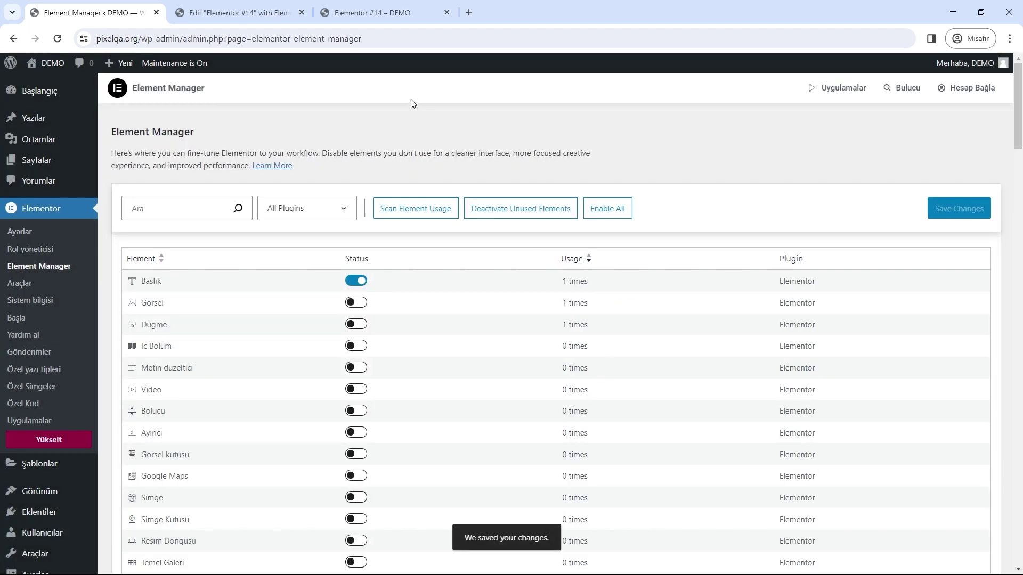
click(365, 16)
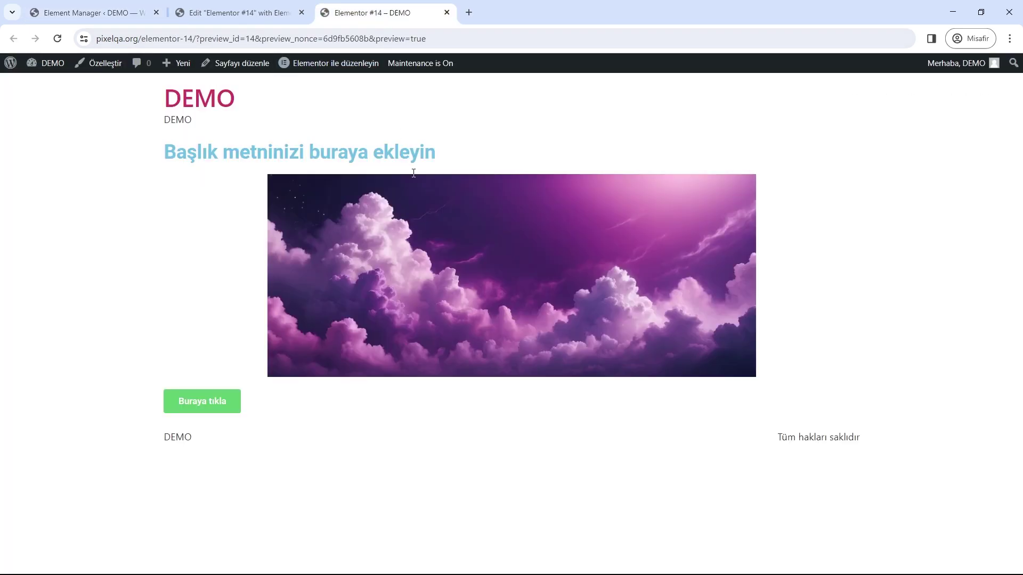
key(F5)
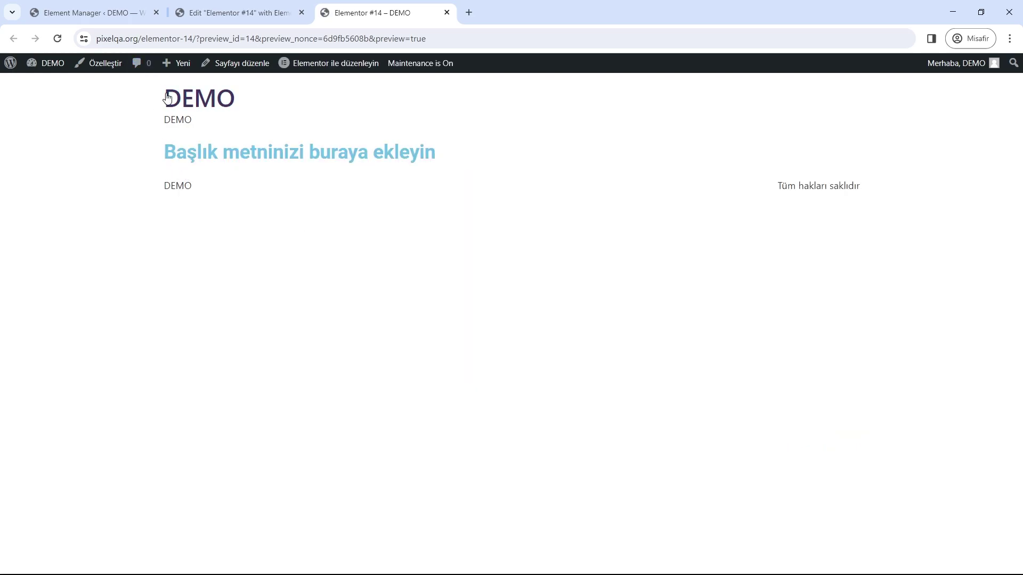
Enable all elements in the Element Manager, save the changes and reload the page preview.
click(116, 14)
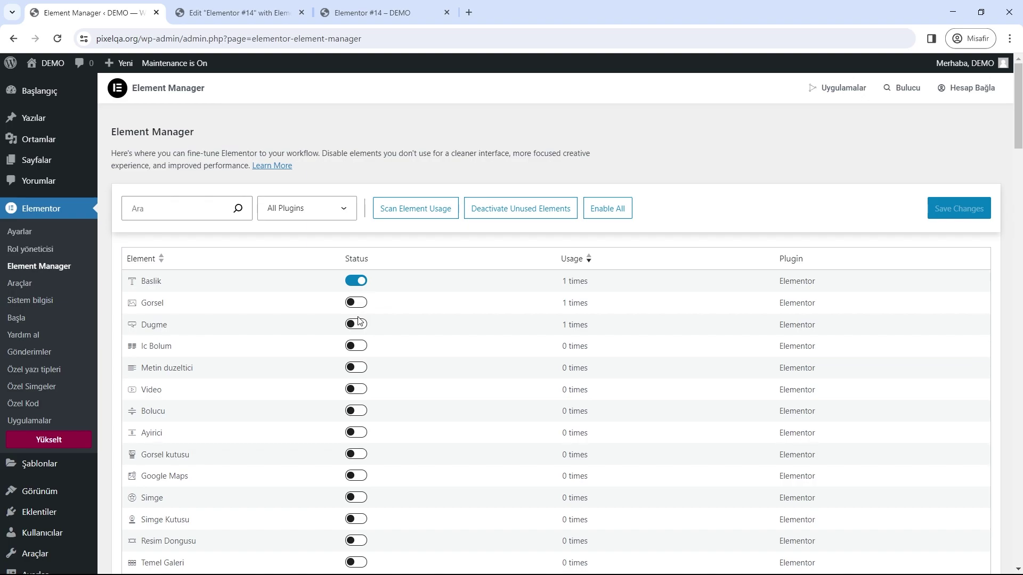
click(617, 214)
click(959, 208)
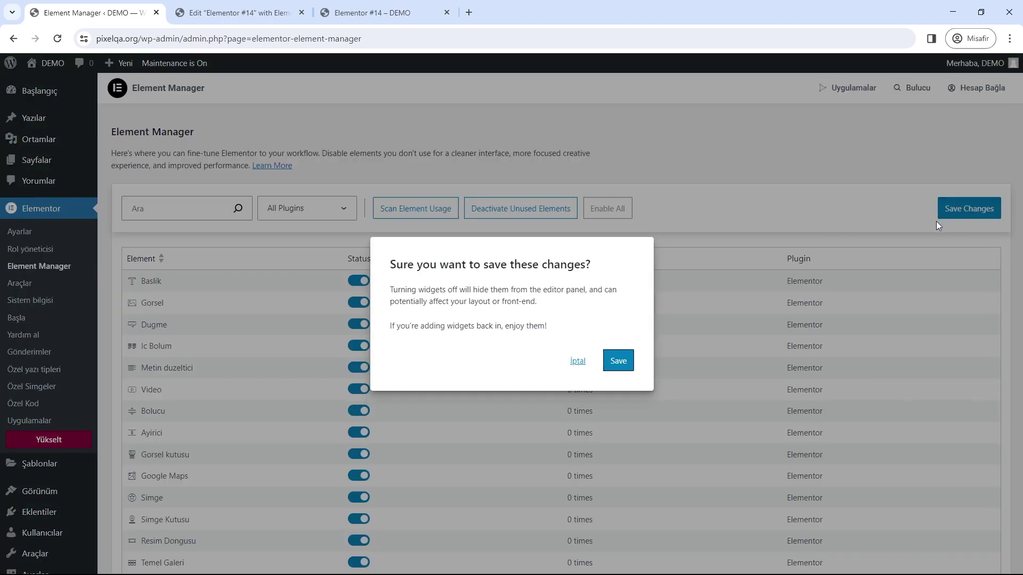
click(618, 361)
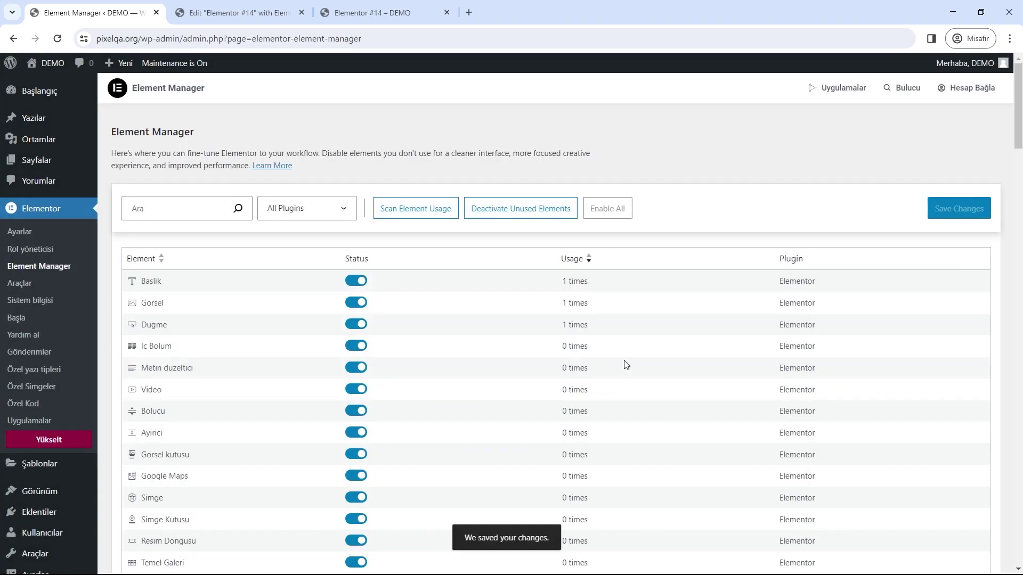
click(384, 15)
key(F5)
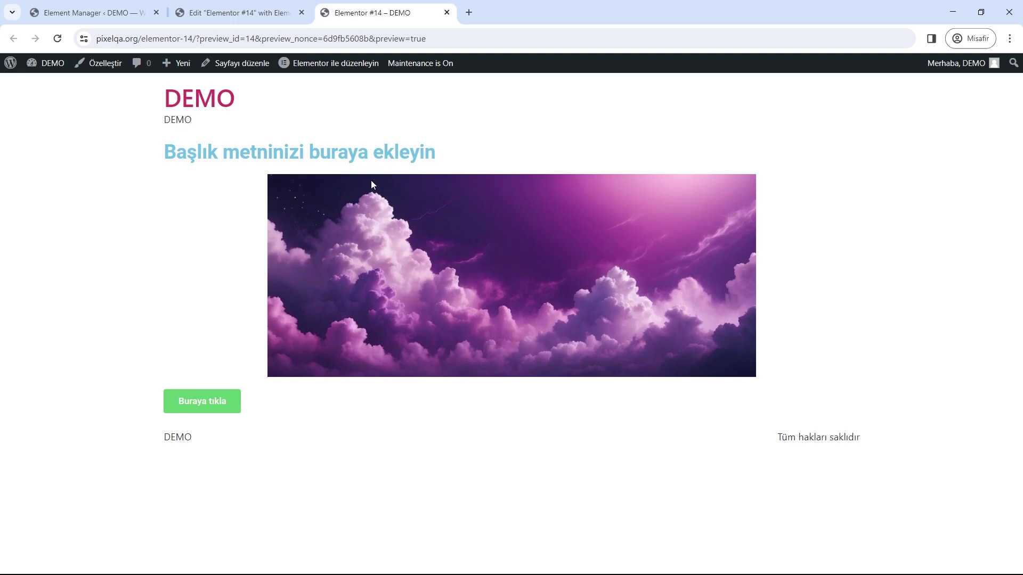
Open the installed plugins in the WordPress dashboard and activate Essential Addons for Elementor.
click(230, 18)
click(93, 13)
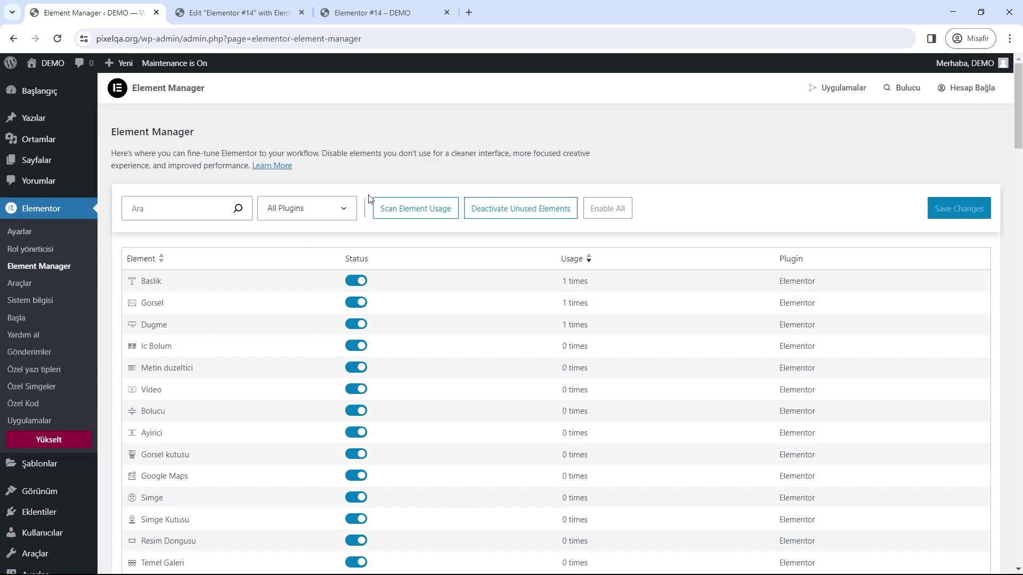
scroll(159, 347, down, 1)
mouse_move(43, 458)
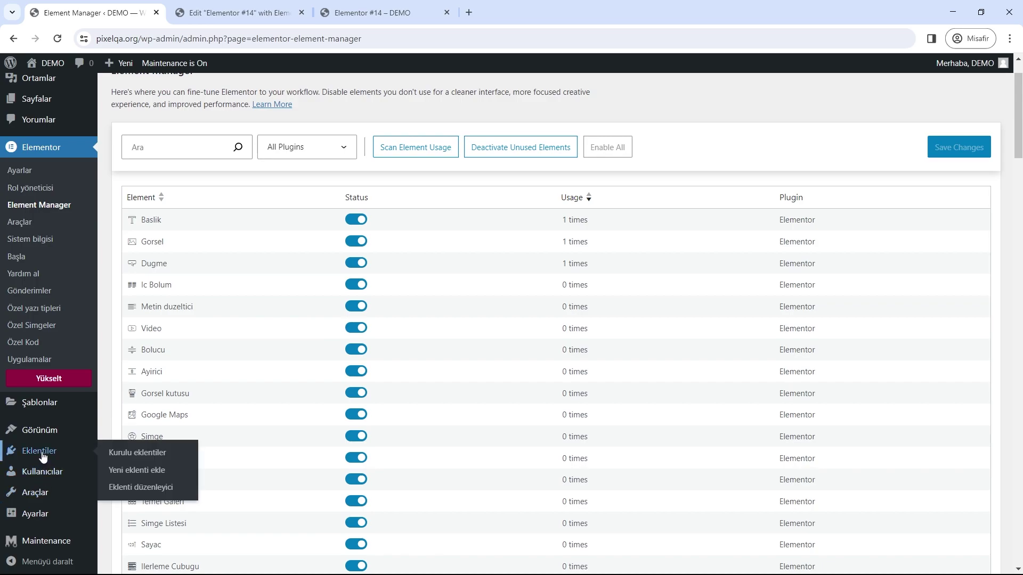
click(35, 456)
drag(141, 243, 241, 248)
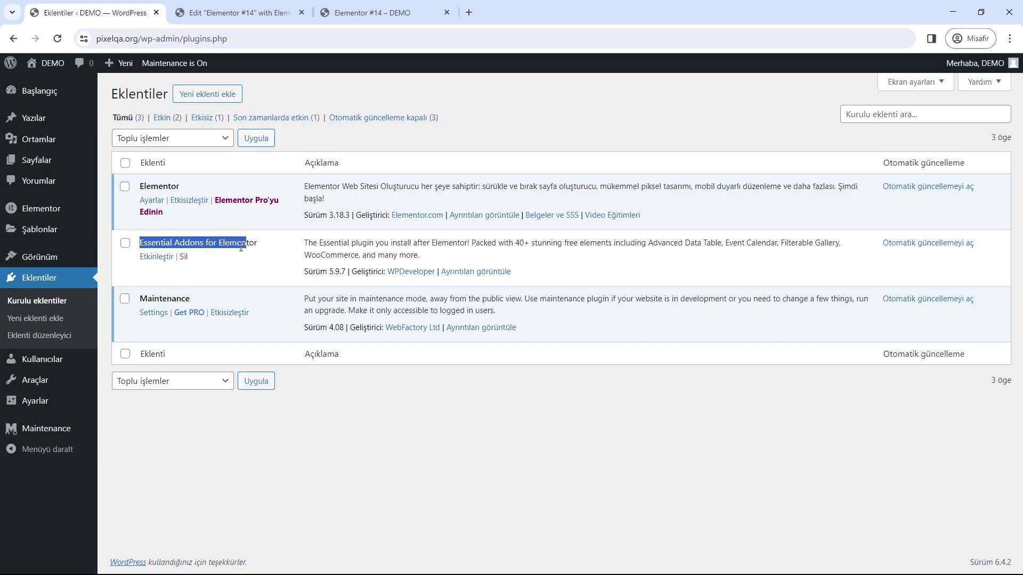
click(148, 261)
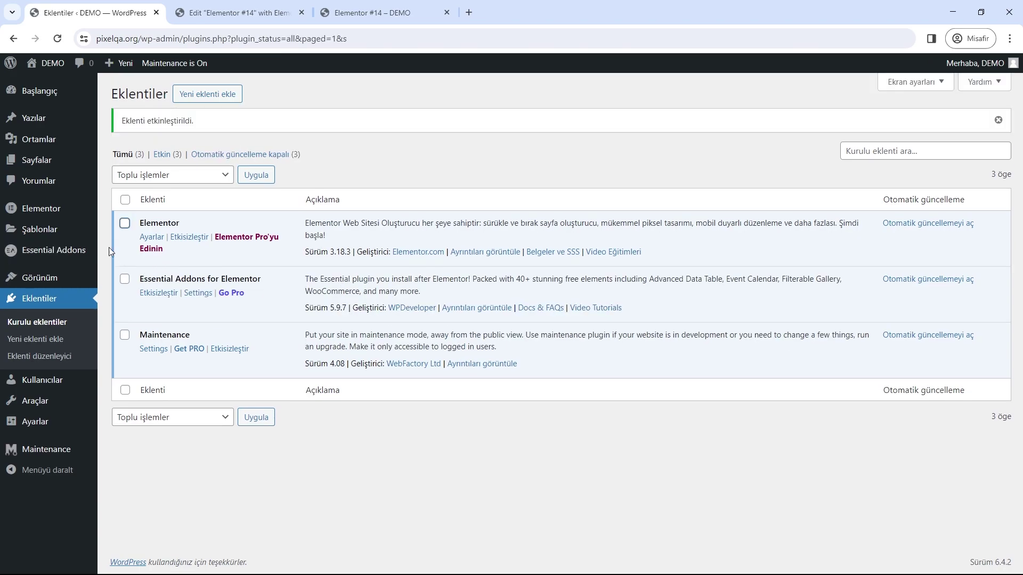
Open Elementor's Element Manager, filter the list to Essential Addons for Elementor and look through its elements.
mouse_move(55, 218)
click(144, 245)
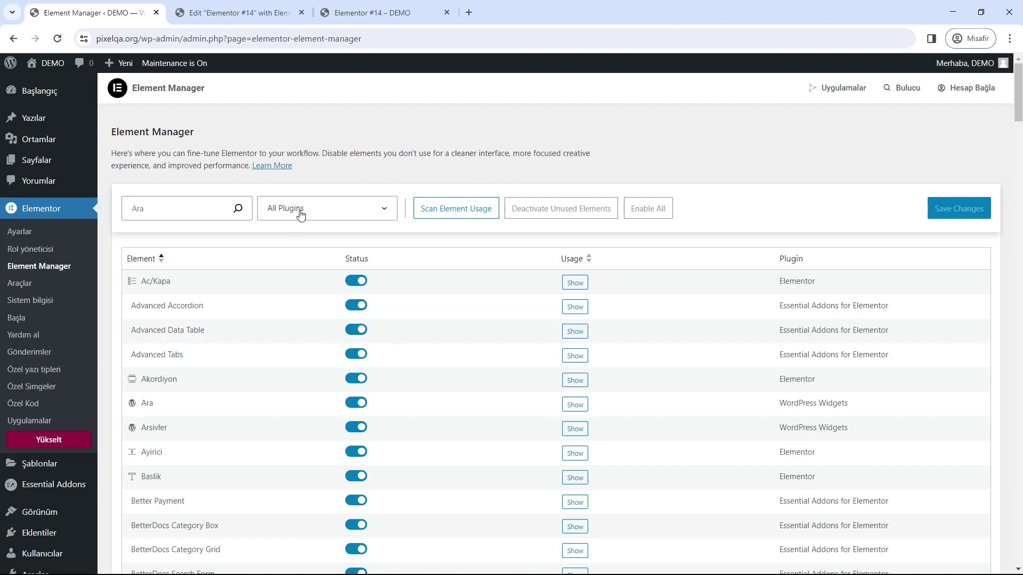
click(300, 214)
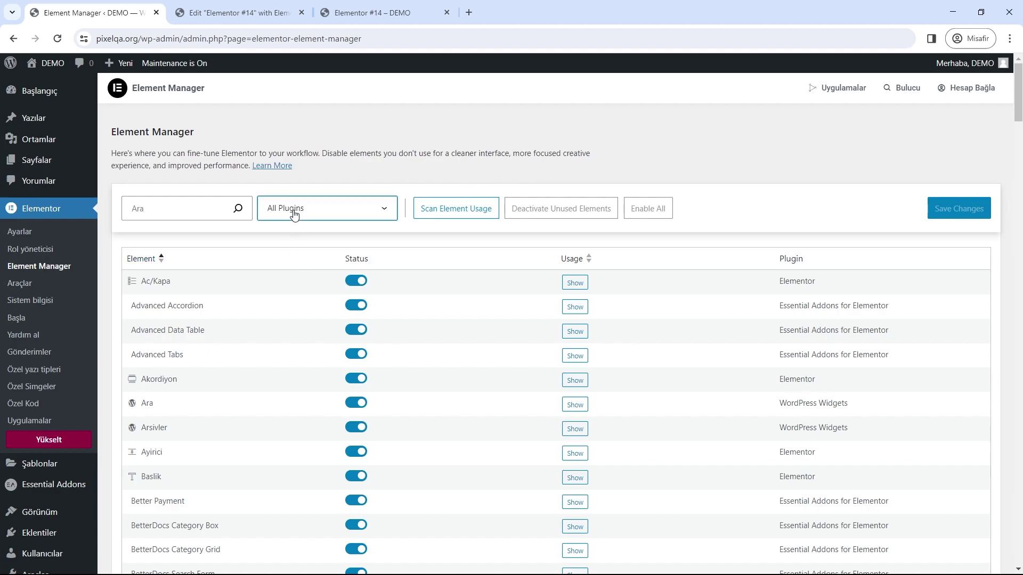
click(310, 264)
scroll(282, 346, down, 2)
scroll(195, 309, down, 3)
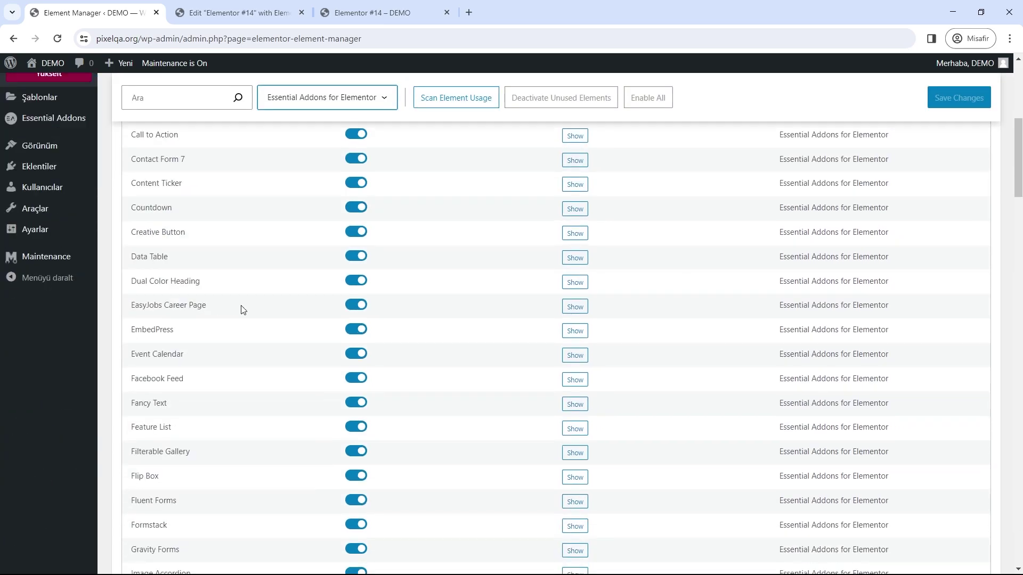
scroll(306, 334, down, 8)
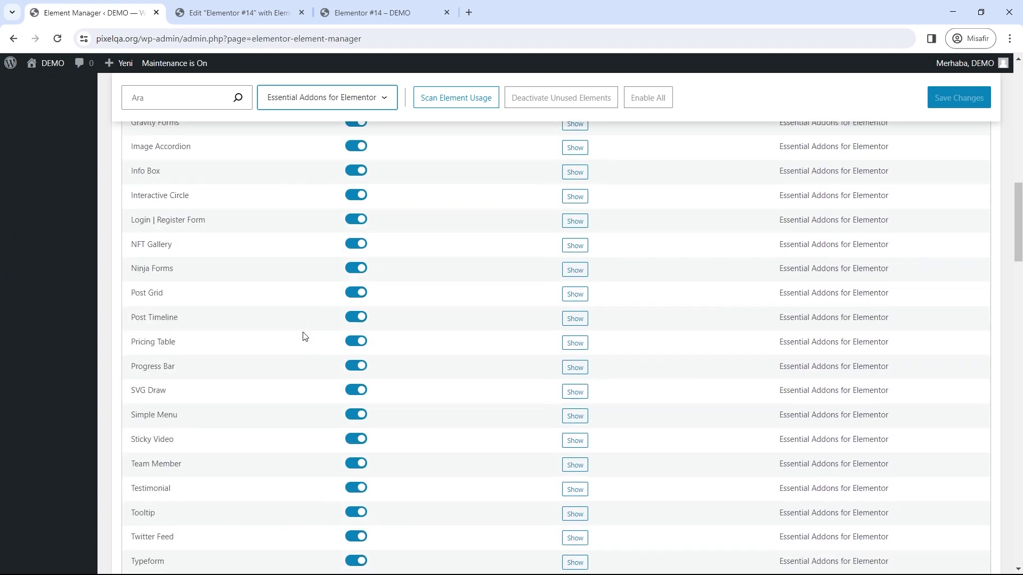
drag(1020, 261, 1006, 290)
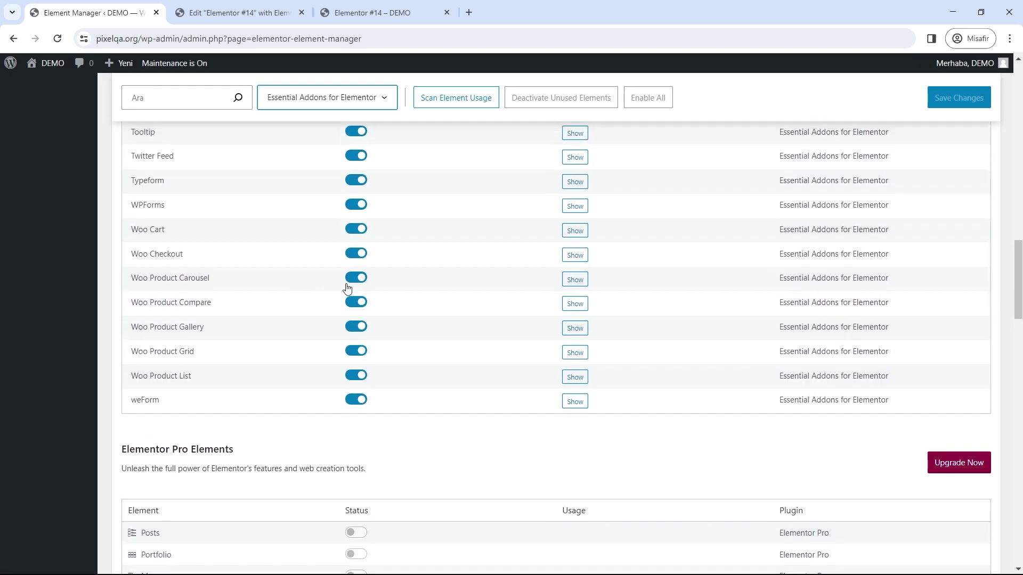
scroll(351, 298, up, 20)
scroll(358, 322, up, 4)
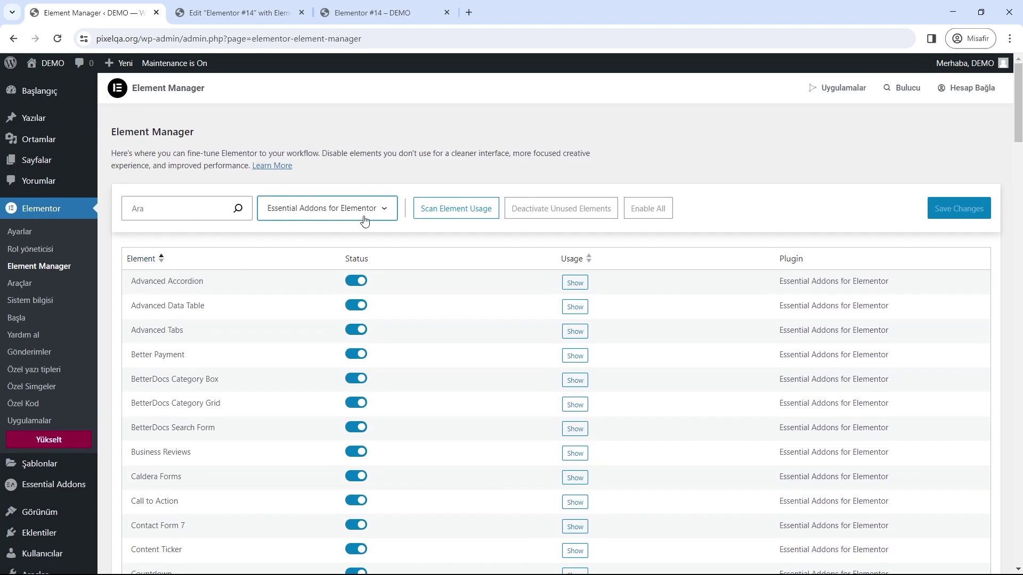
Reload the Elementor editor and collapse the Yerleşim, Temel, Pro and Genel widget categories.
click(330, 12)
click(287, 13)
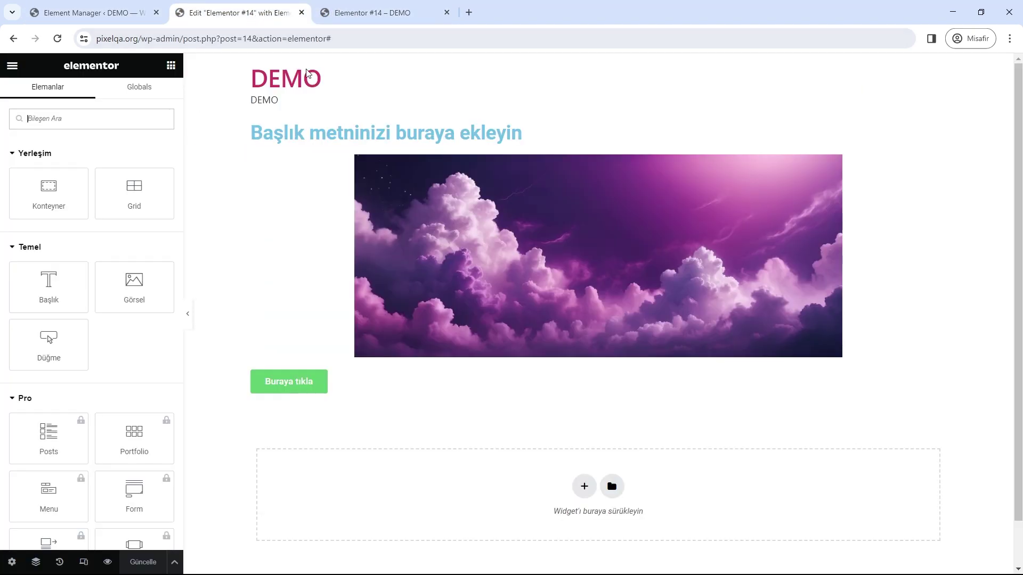
key(F5)
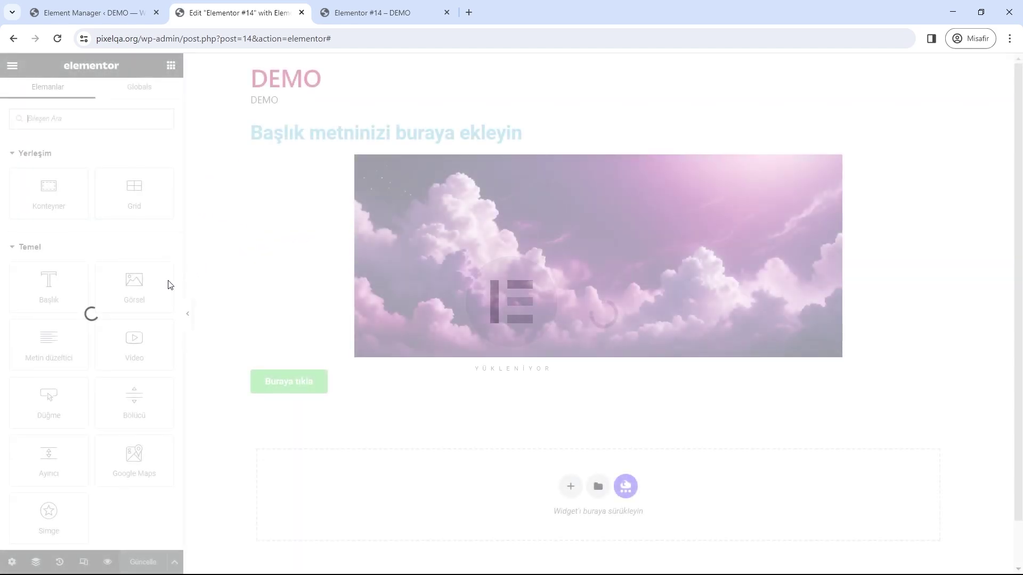
click(33, 153)
click(31, 183)
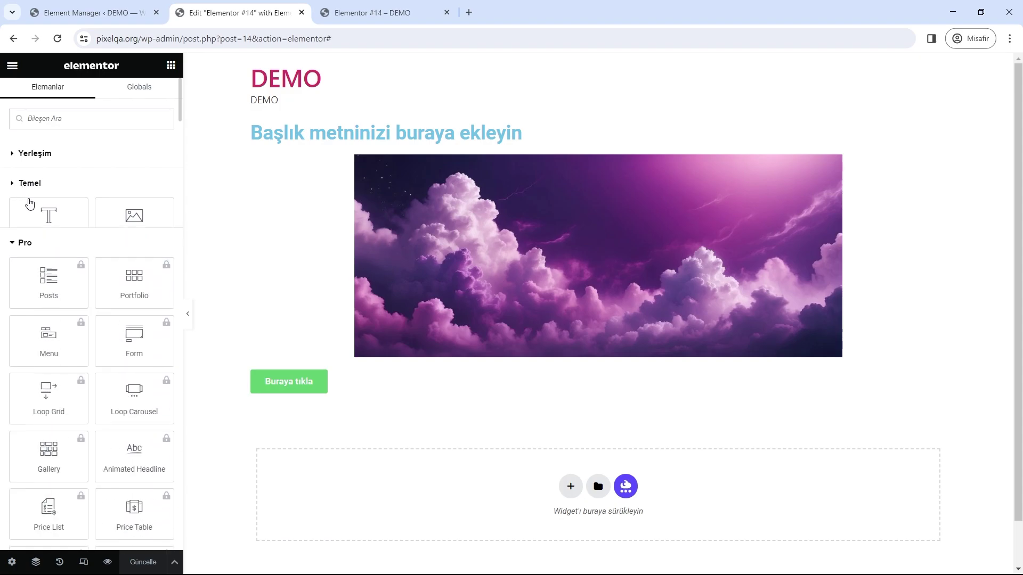
click(25, 213)
click(32, 242)
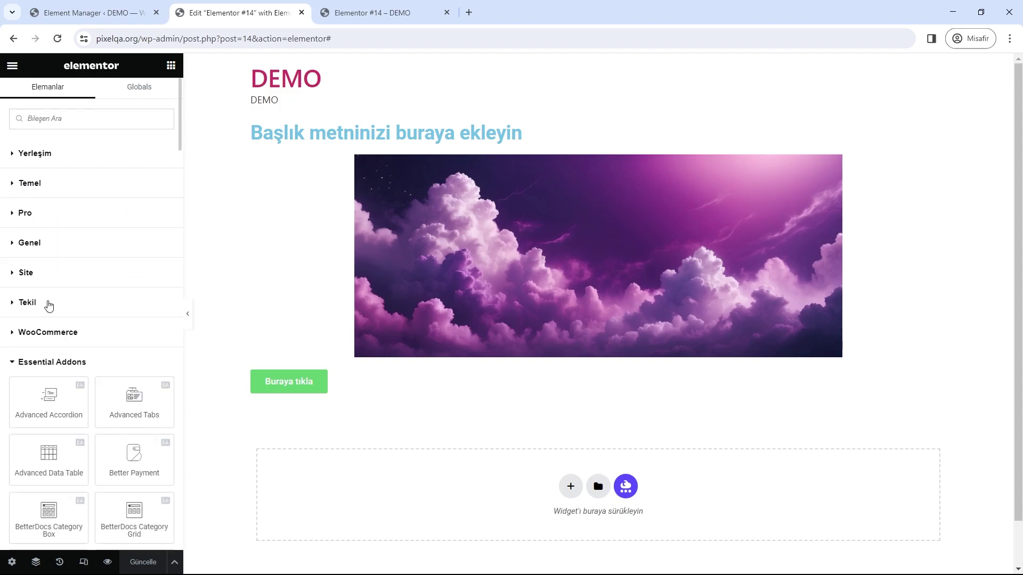
Add the Essential Addons Call to Action widget to the page below the Buraya tıkla button.
scroll(79, 332, down, 7)
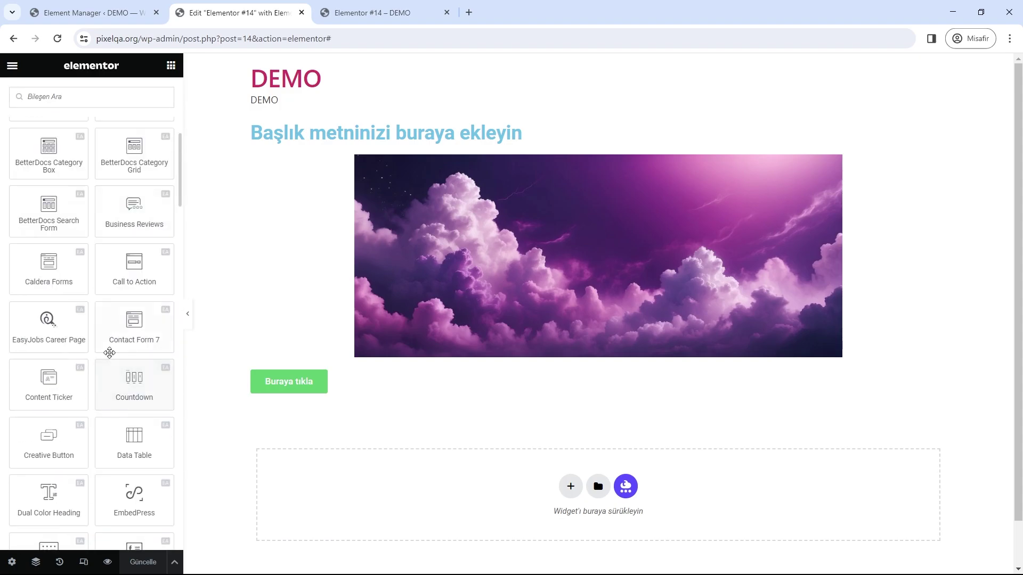
drag(128, 301, 435, 449)
scroll(437, 441, down, 3)
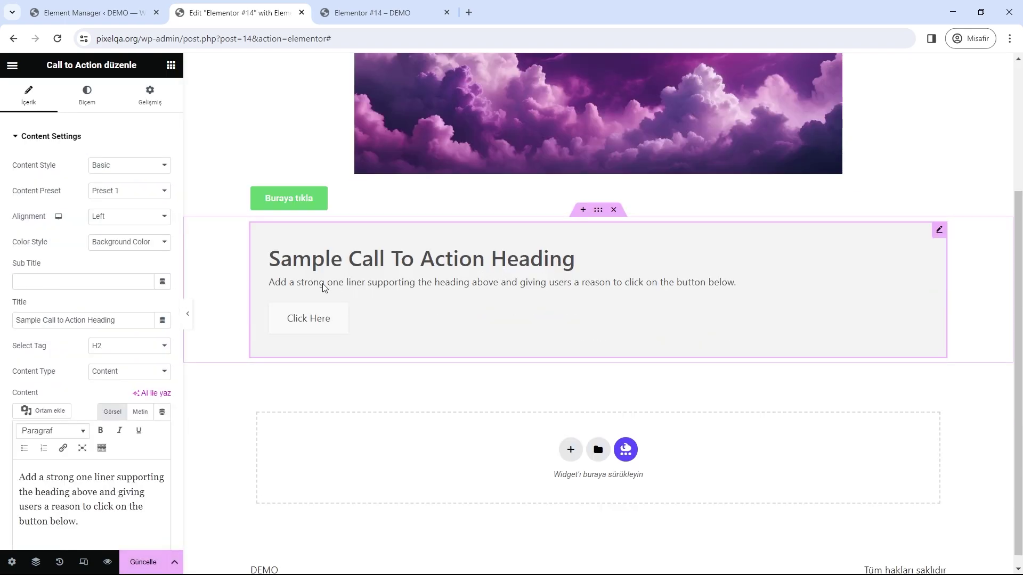
Set the Call to Action widget's background colour to pink #FFC4C4 and update the page.
click(88, 97)
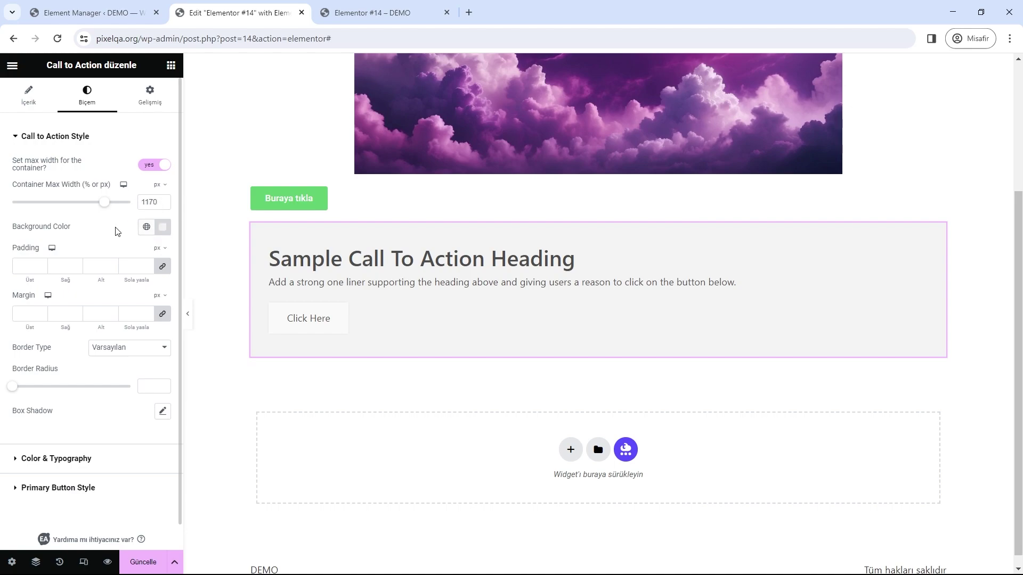
click(163, 227)
click(179, 288)
drag(179, 288, 125, 276)
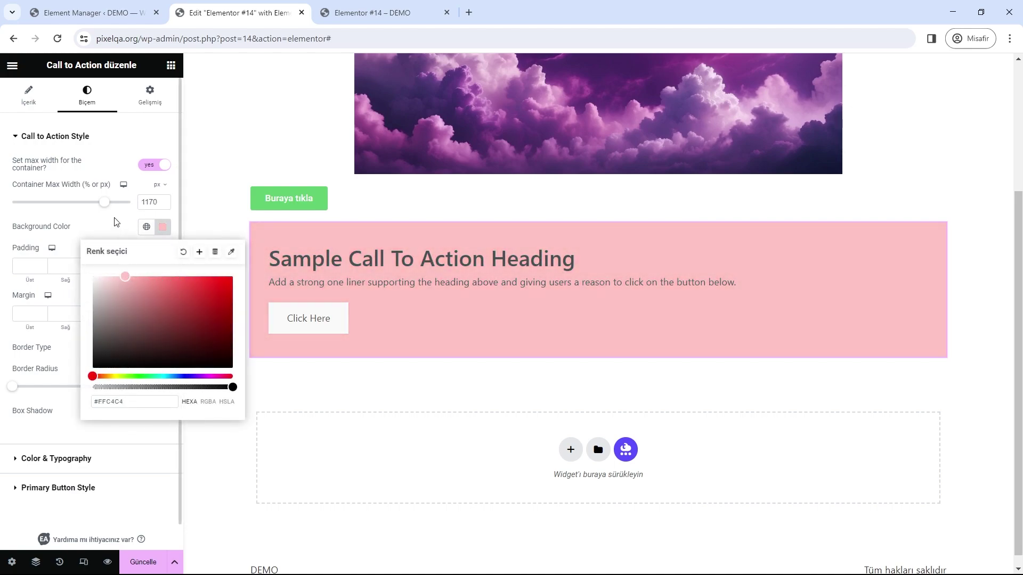
click(116, 222)
click(143, 562)
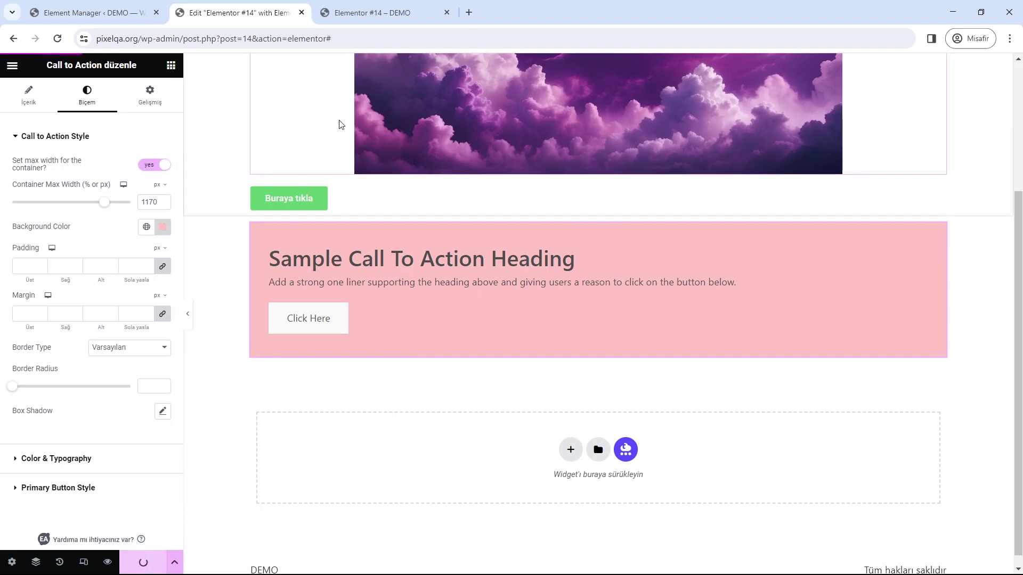
Reload the page preview and check how the Call to Action block appears.
click(373, 13)
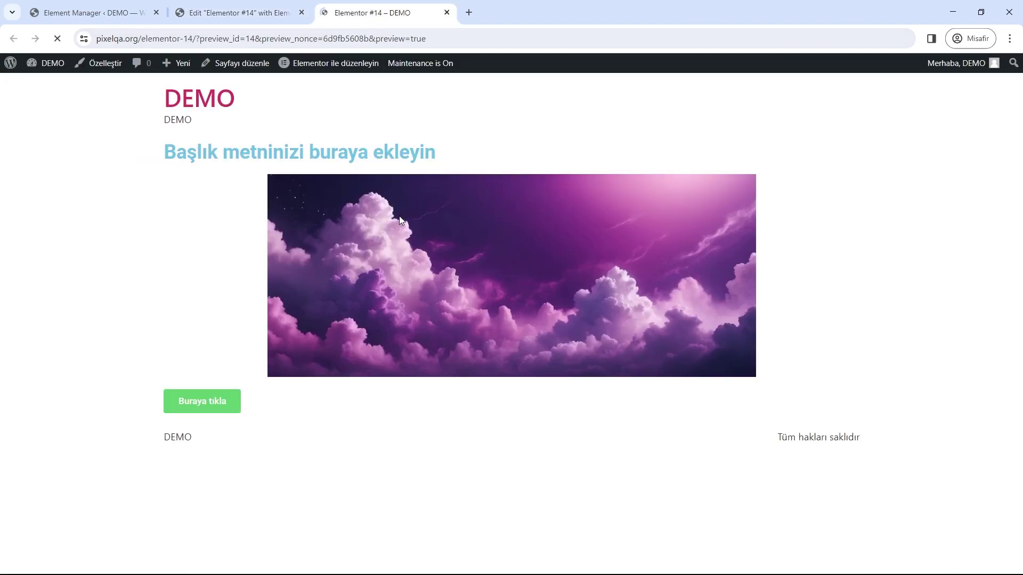
scroll(305, 426, down, 1)
scroll(389, 429, up, 1)
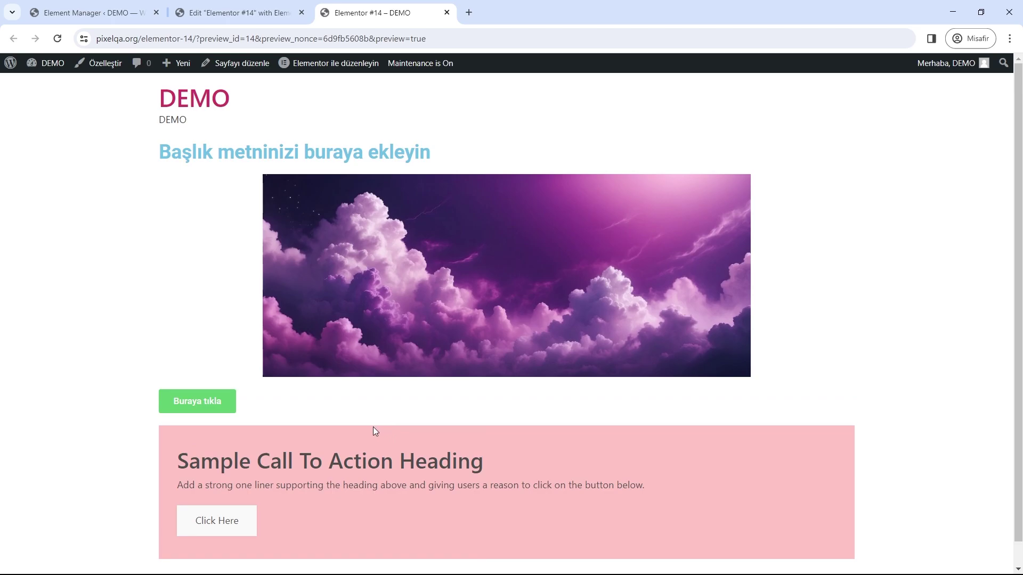
Scan element usage in the Element Manager and deactivate the unused elements, cancelling the save confirmation.
click(89, 14)
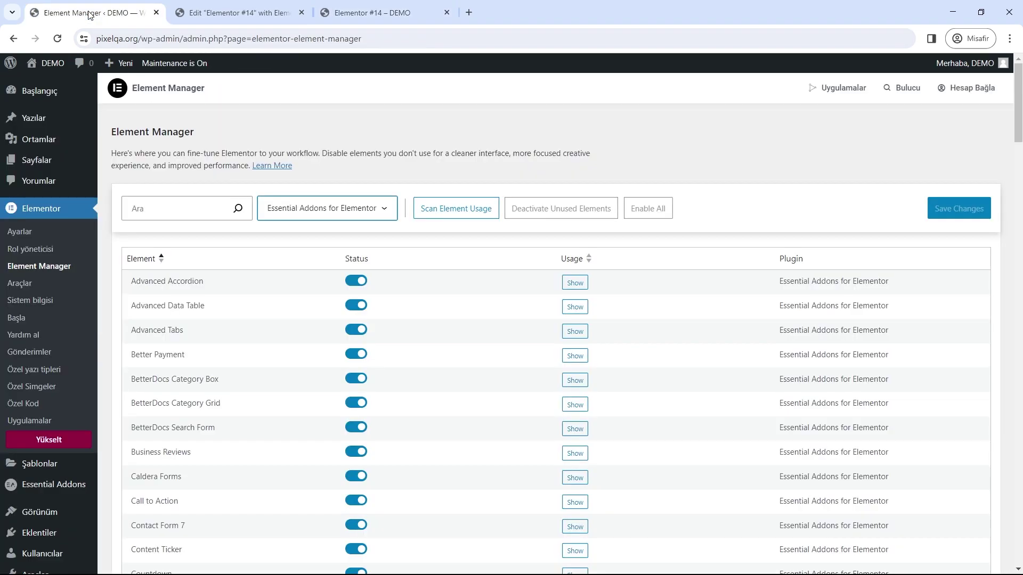
click(450, 214)
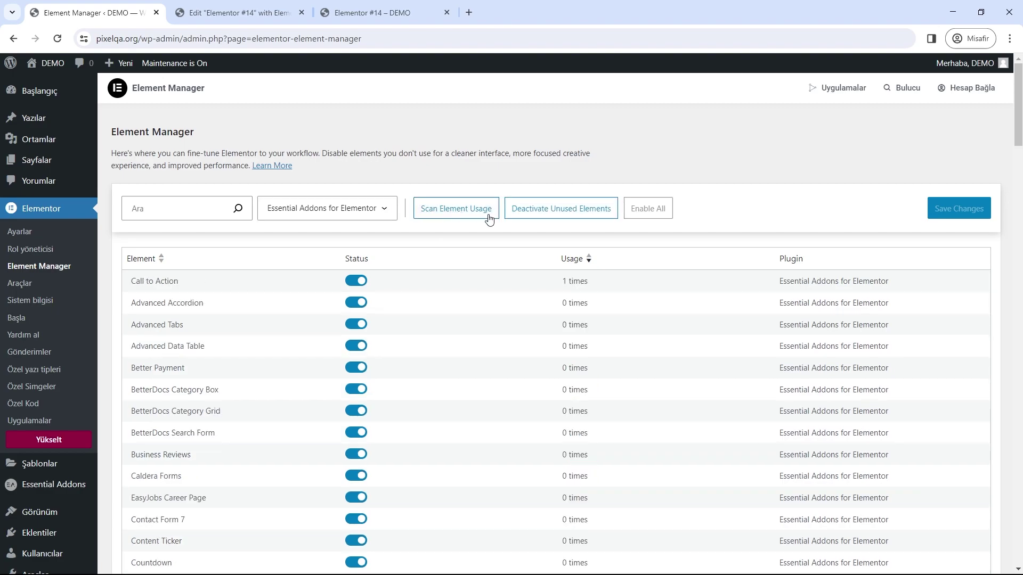
click(570, 213)
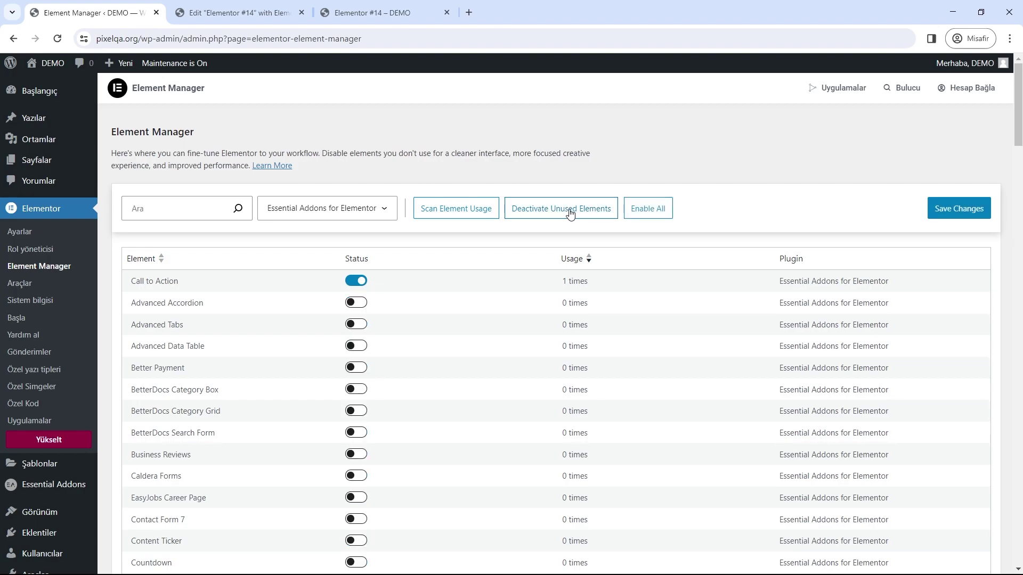
click(967, 213)
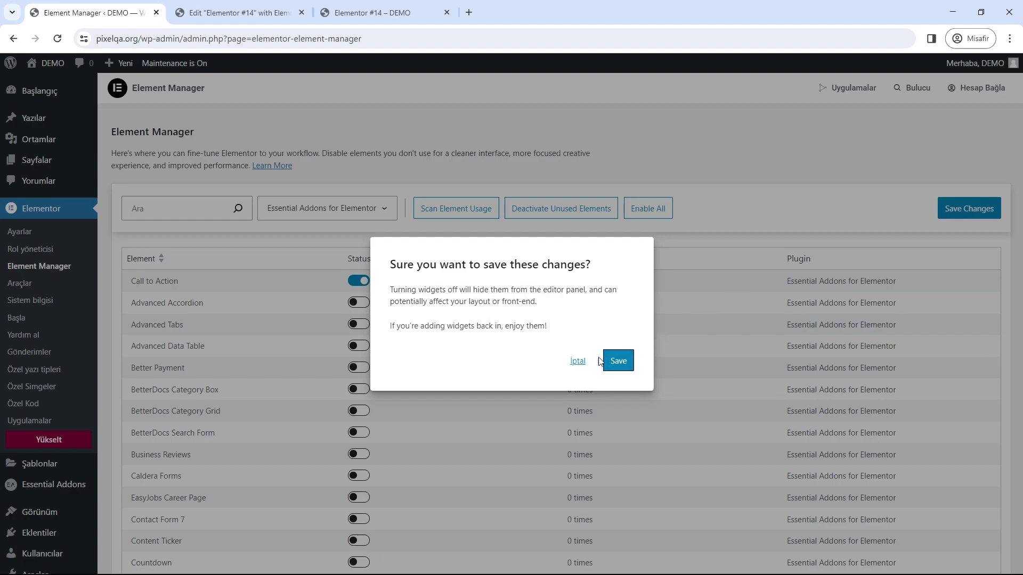
click(577, 361)
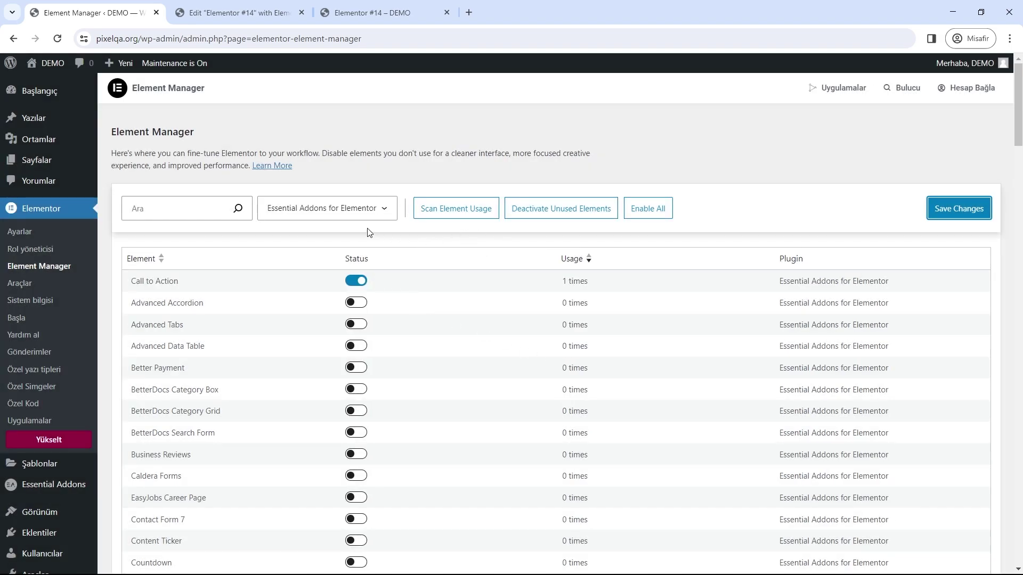
Switch the element filter to All Plugins, rescan and deactivate the unused elements, and save the changes.
click(315, 216)
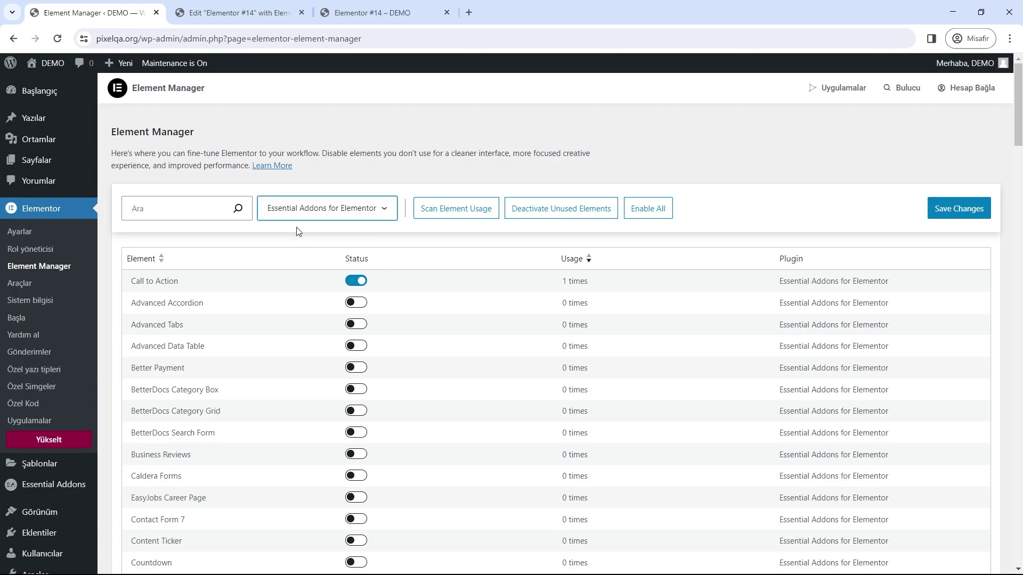
click(299, 231)
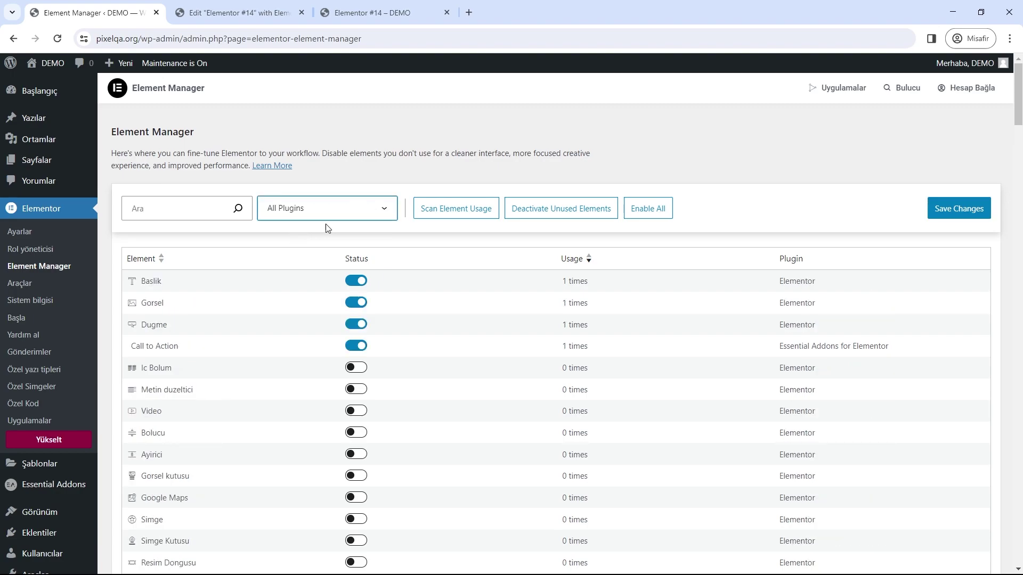
click(450, 208)
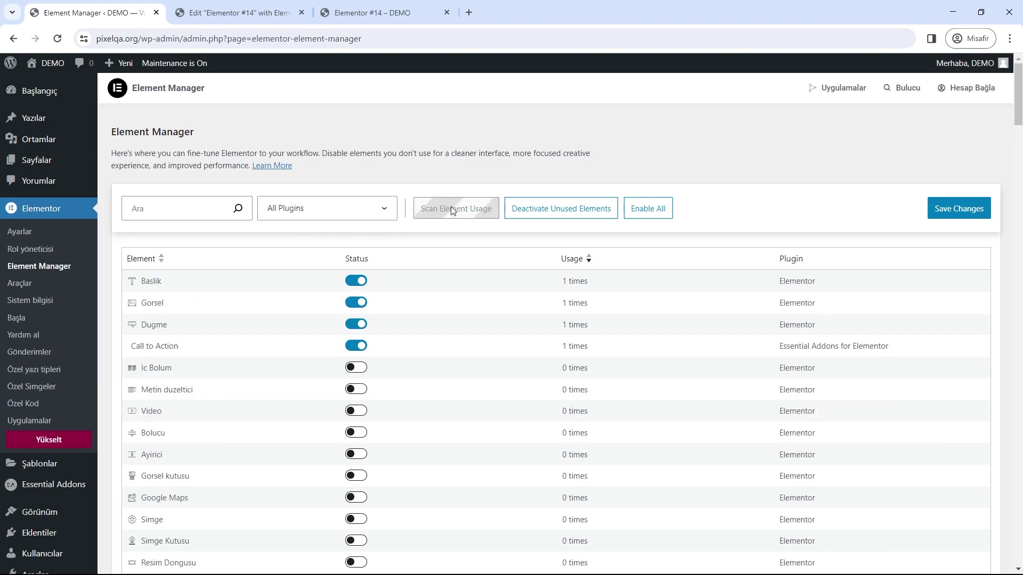
click(559, 214)
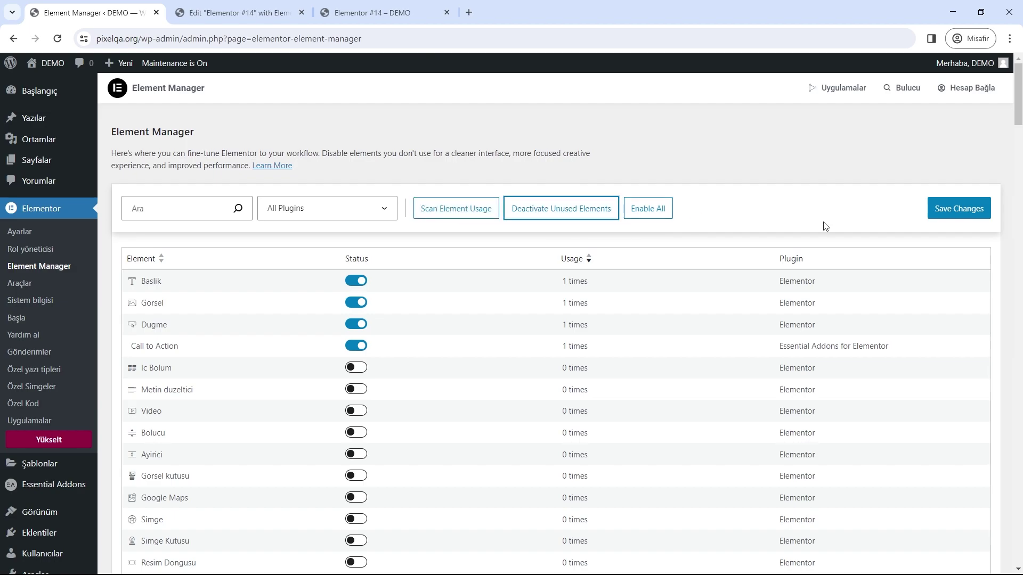
click(955, 215)
click(620, 361)
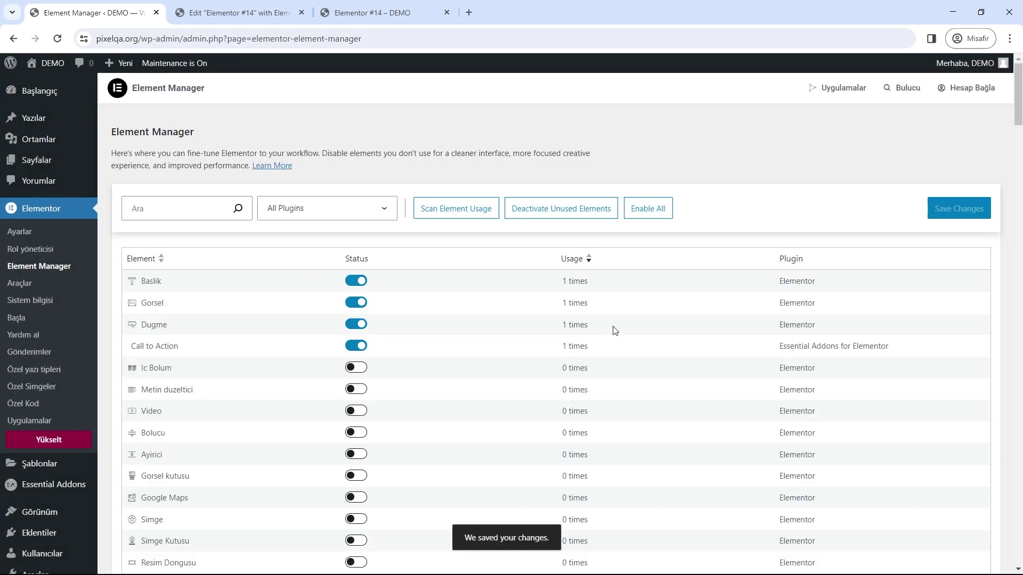
Open the page preview and check that the heading, image, button and Call to Action block are intact.
click(368, 13)
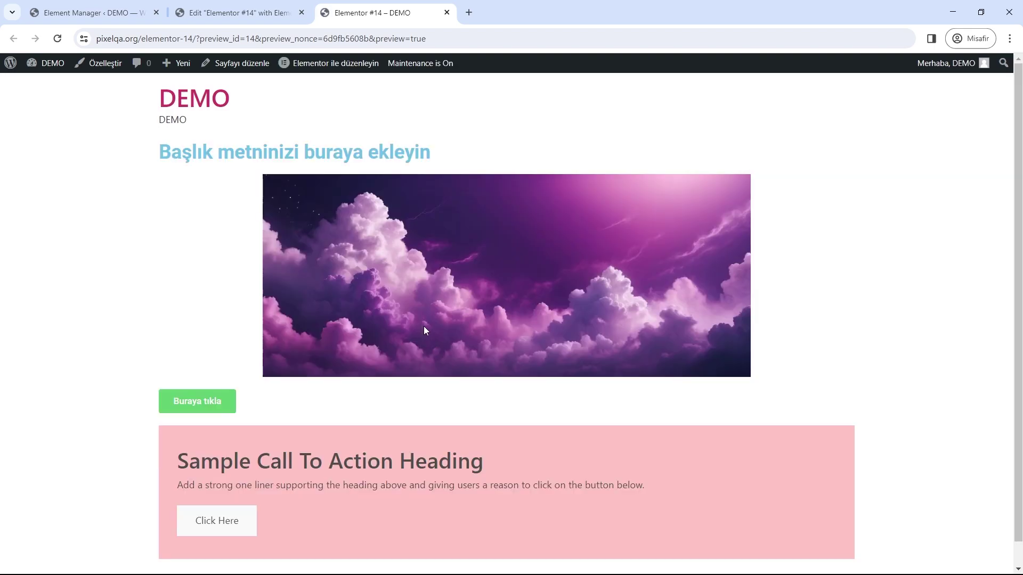
scroll(426, 327, down, 1)
scroll(405, 311, up, 1)
Reload the Elementor editor and examine which Essential Addons widgets it still offers, including the locked Counter widget.
click(232, 10)
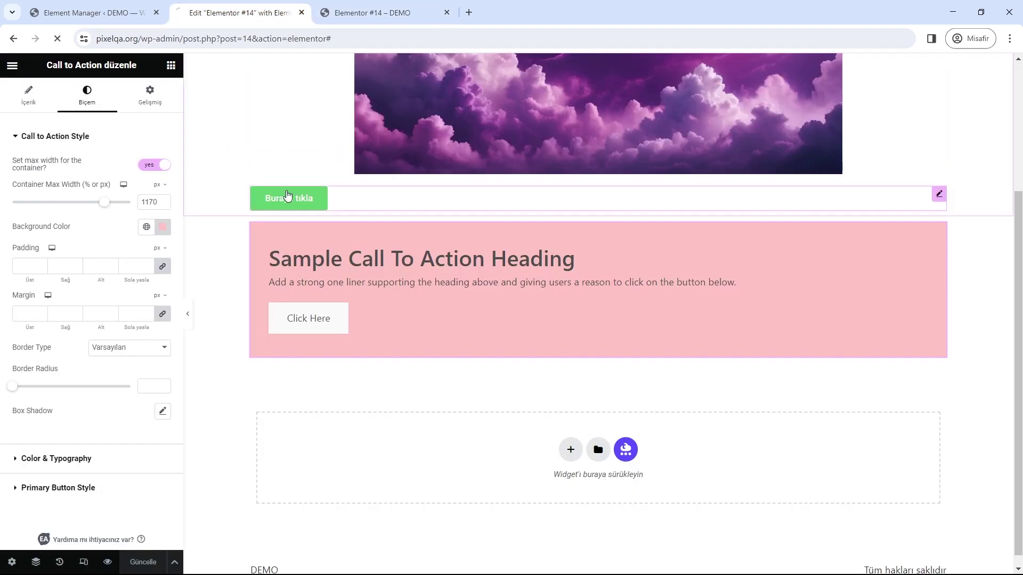
key(F5)
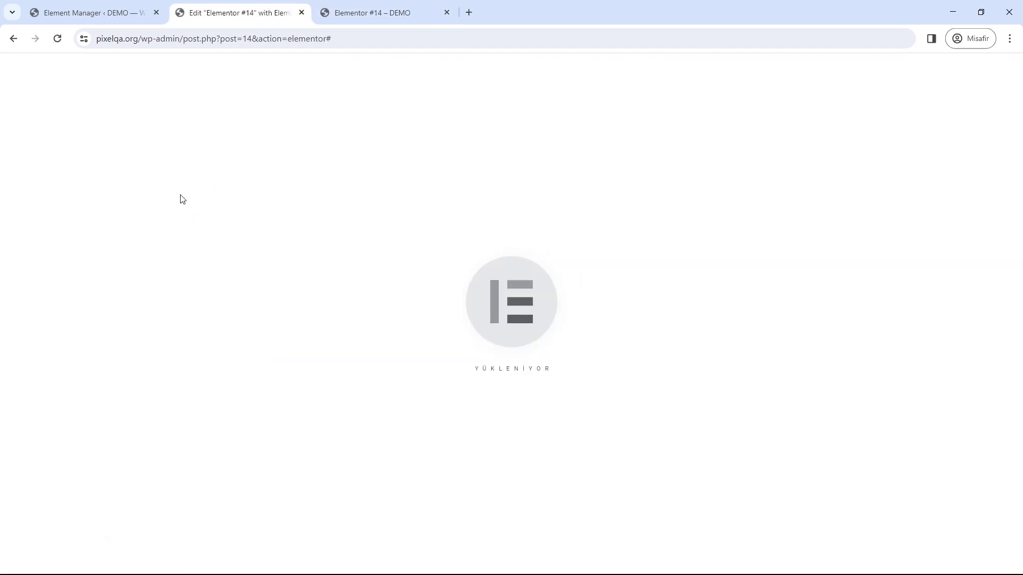
scroll(67, 322, down, 20)
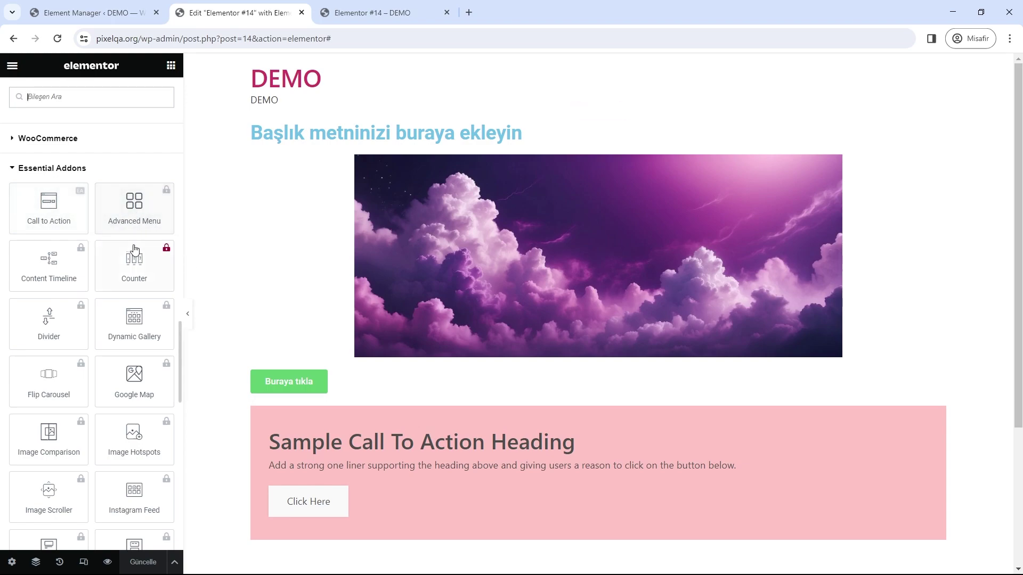
click(141, 288)
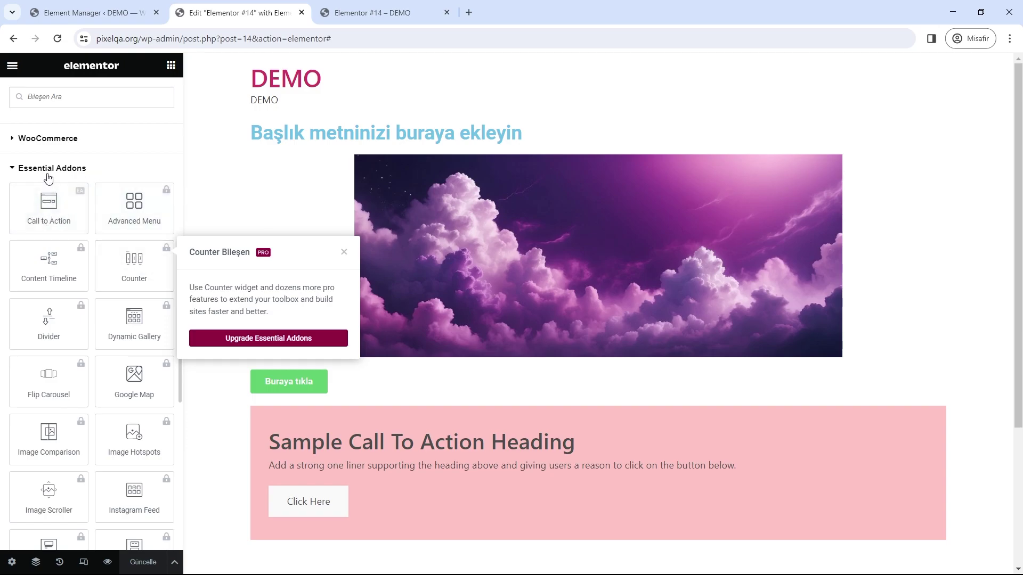
Disable the Call to Action element in the Element Manager, save the changes and open the page preview.
click(100, 4)
click(356, 346)
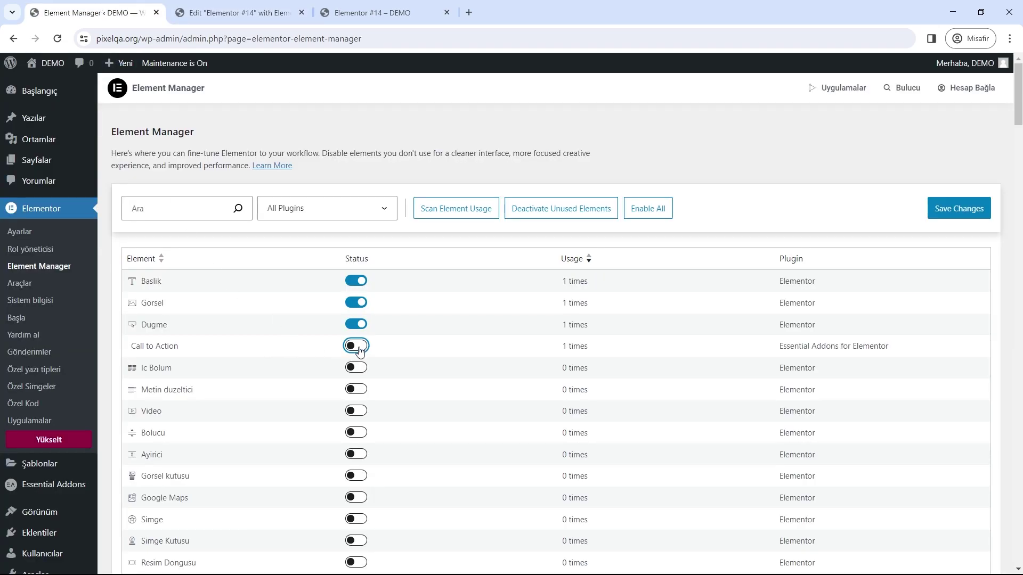
click(946, 208)
click(617, 361)
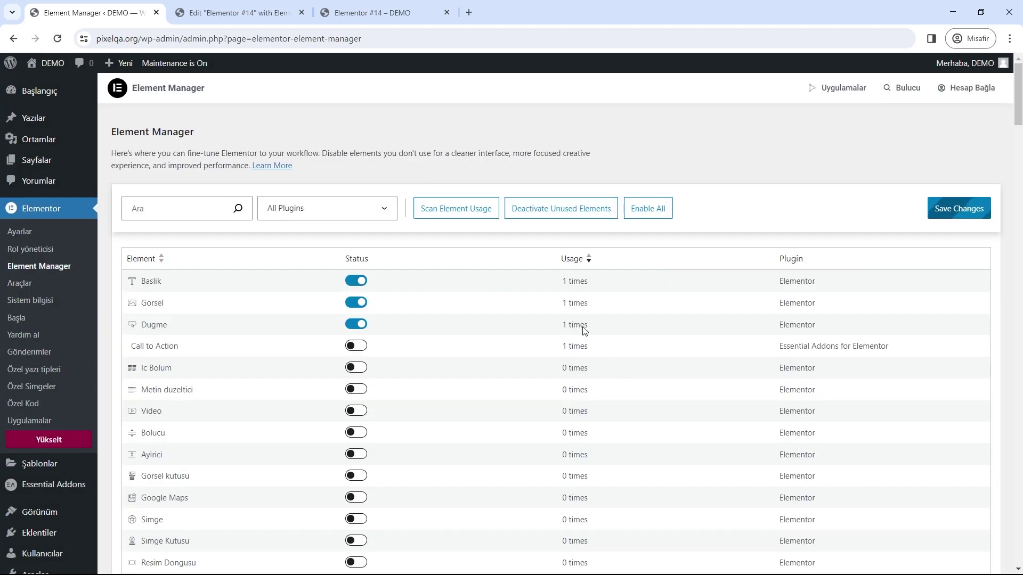
click(355, 13)
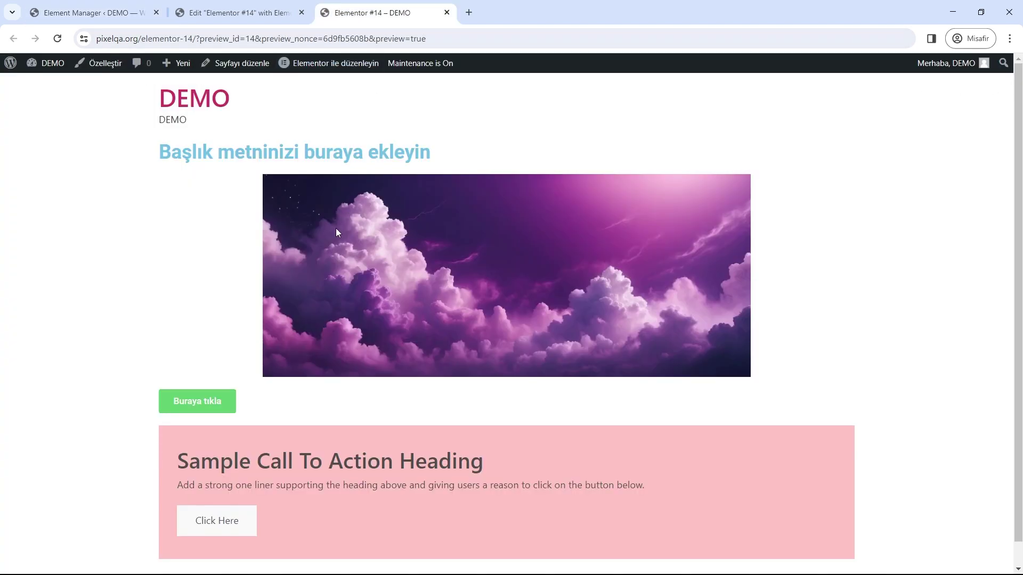
Reload the page preview to check the effect of disabling Call to Action, and examine the remaining widgets in the Elementor editor.
key(F5)
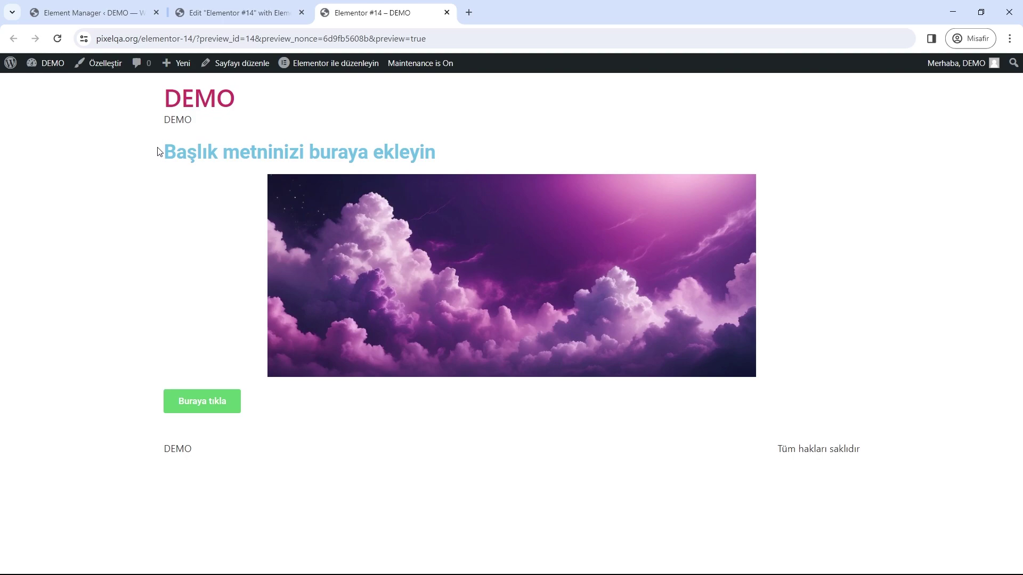
click(242, 14)
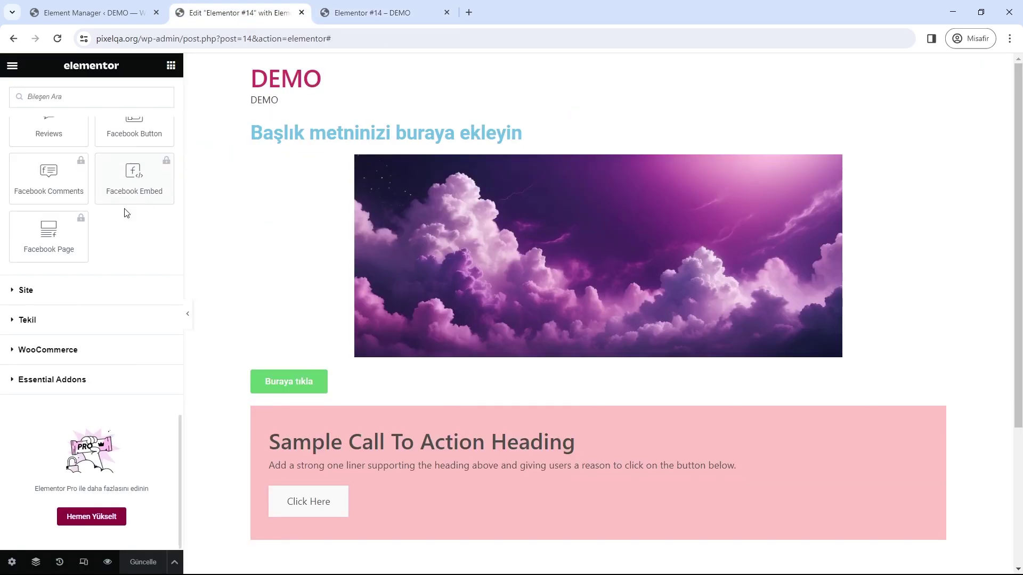
scroll(127, 210, up, 15)
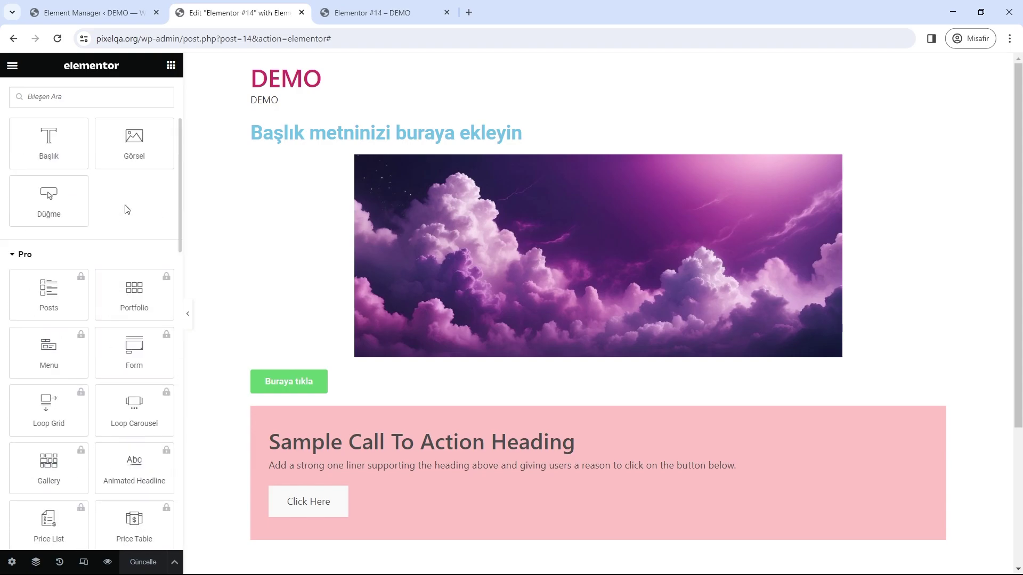
scroll(127, 209, up, 3)
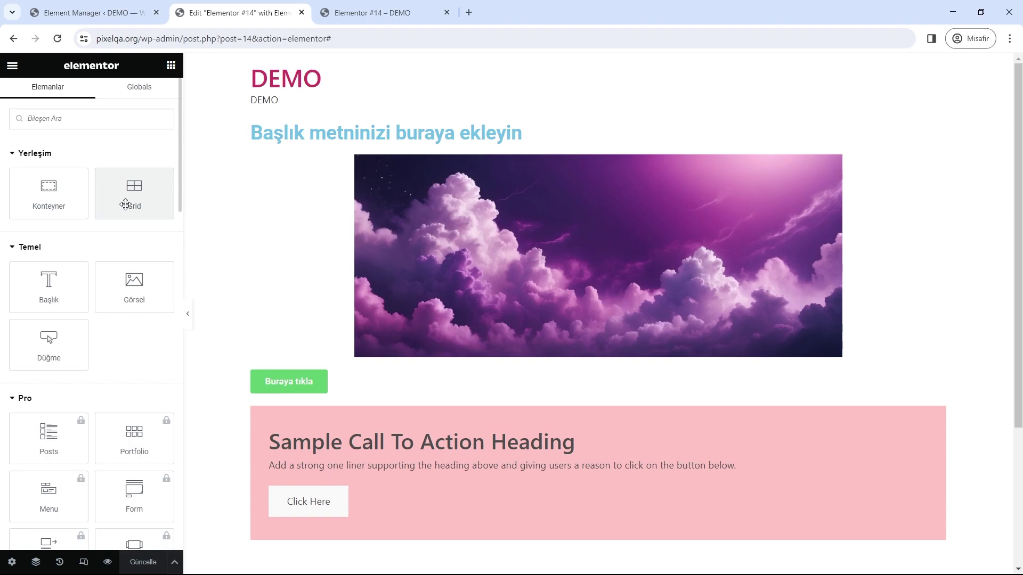
Return to the Element Manager, filter the elements by WordPress Widgets and look through the listed widgets.
click(90, 12)
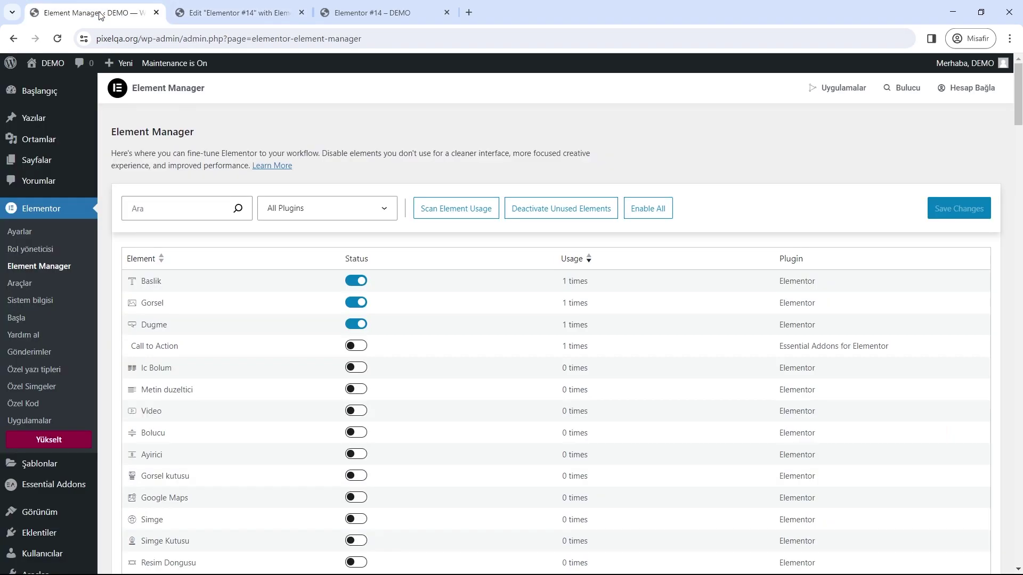
click(306, 242)
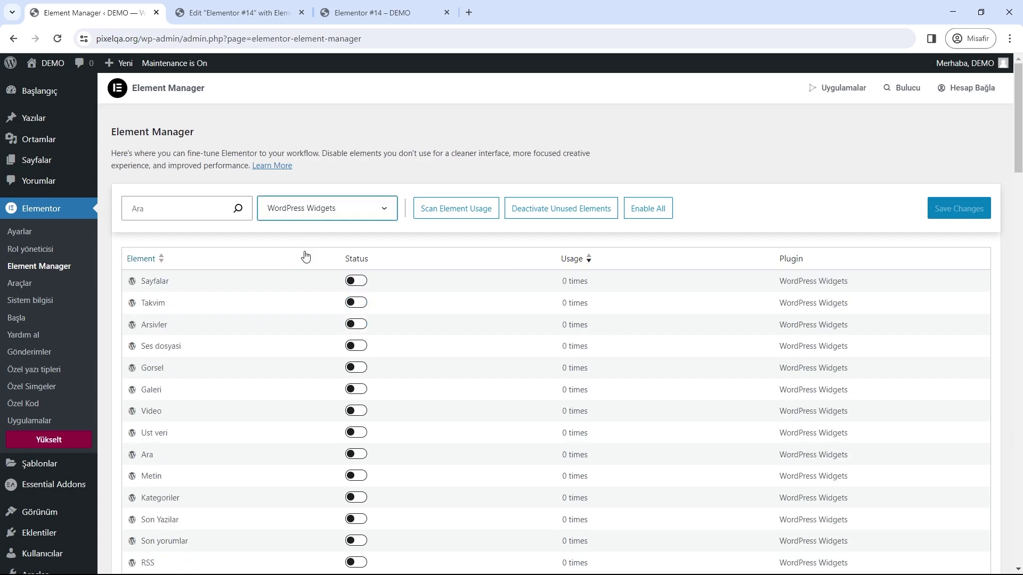
scroll(223, 346, down, 2)
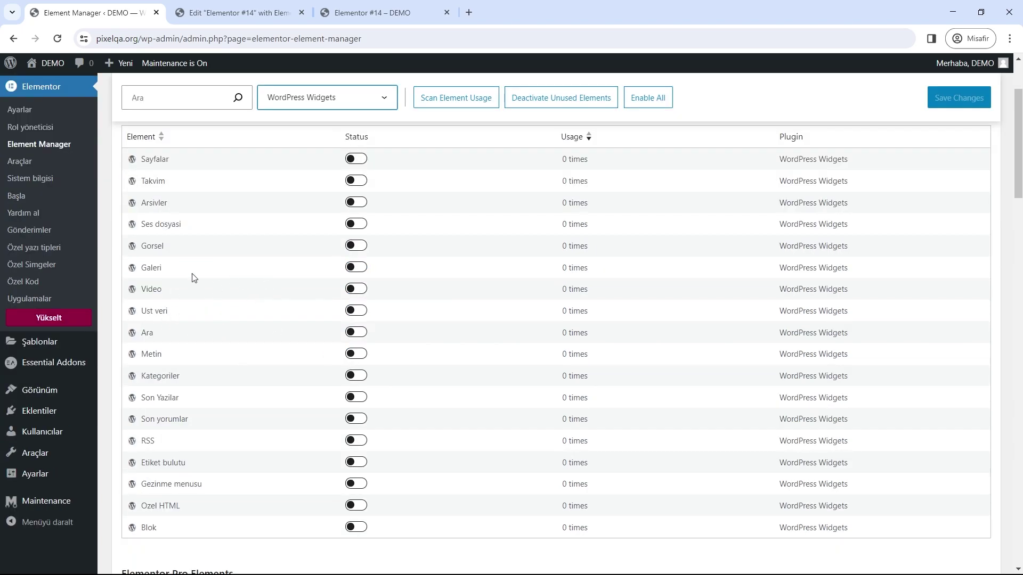
scroll(245, 242, up, 1)
scroll(287, 272, up, 1)
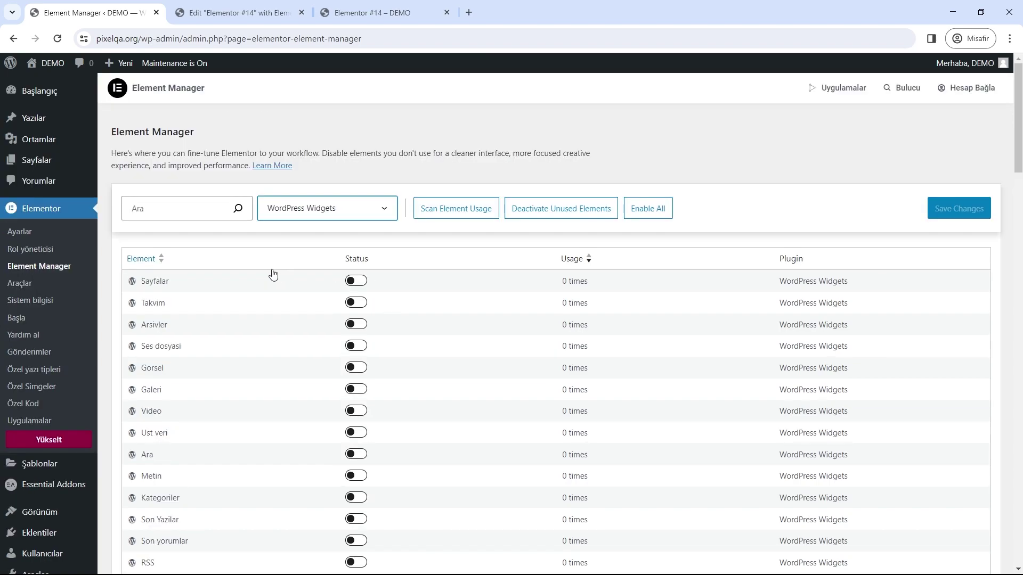
Try switching the Sayfalar and Takvim WordPress widgets on and back off without saving.
click(355, 280)
click(355, 303)
click(356, 302)
click(312, 148)
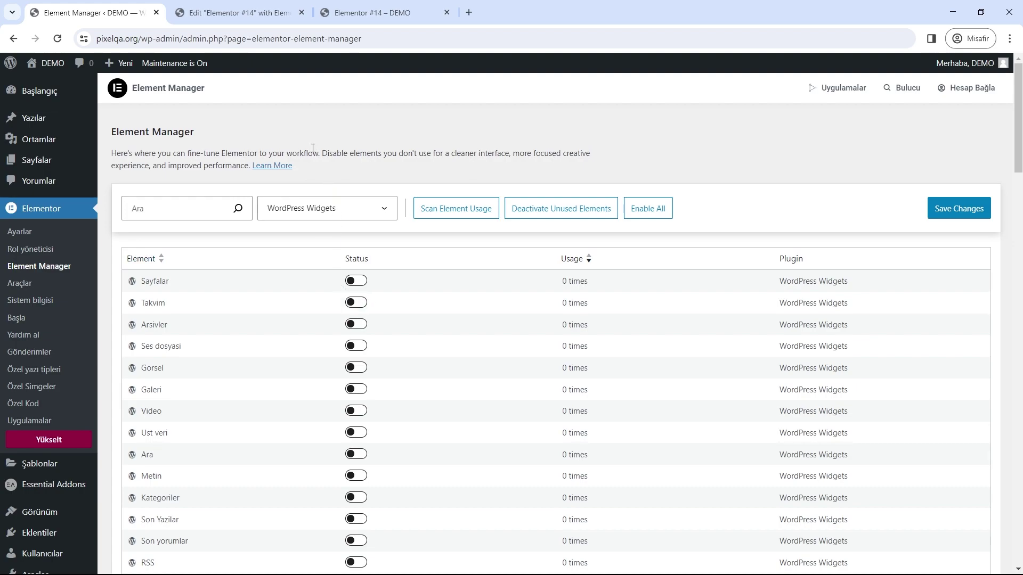